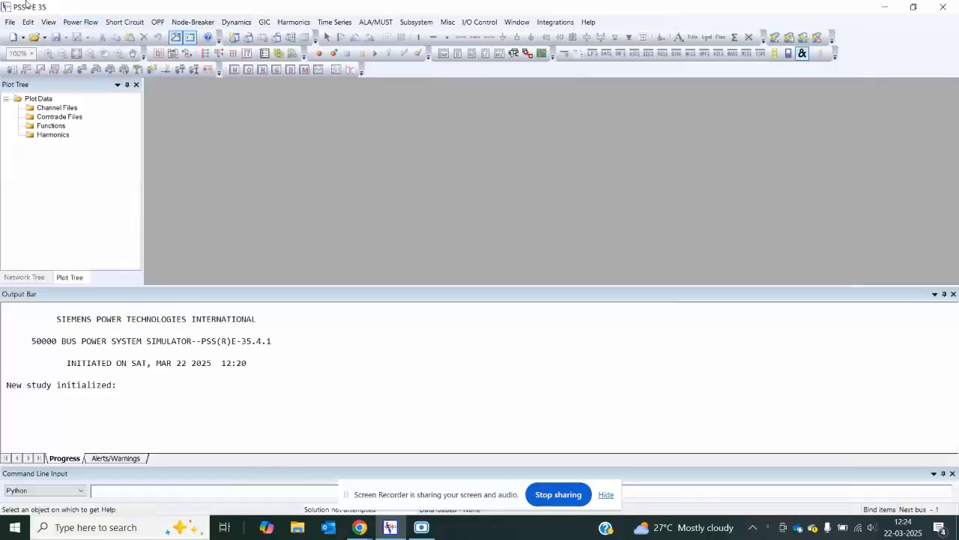
left_click(9, 23)
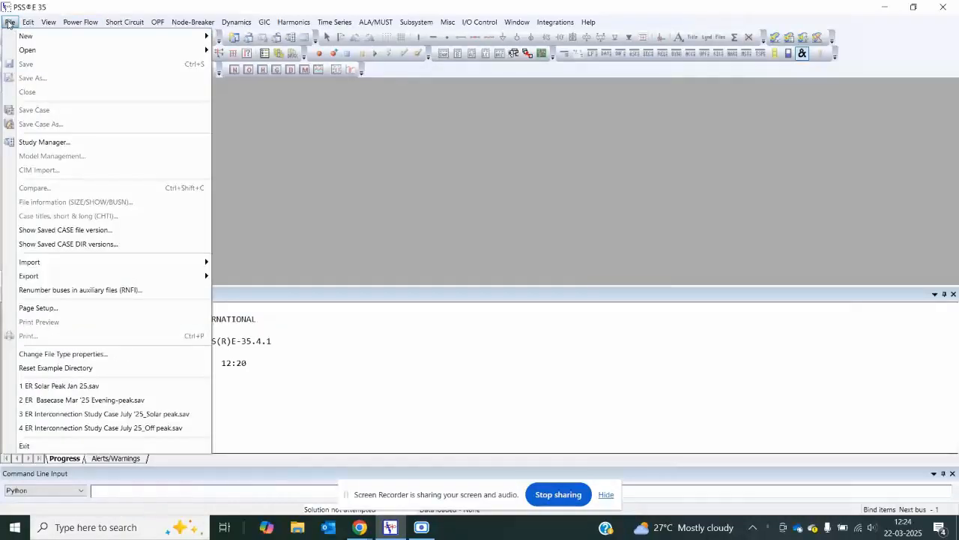
left_click(27, 22)
left_click(198, 248)
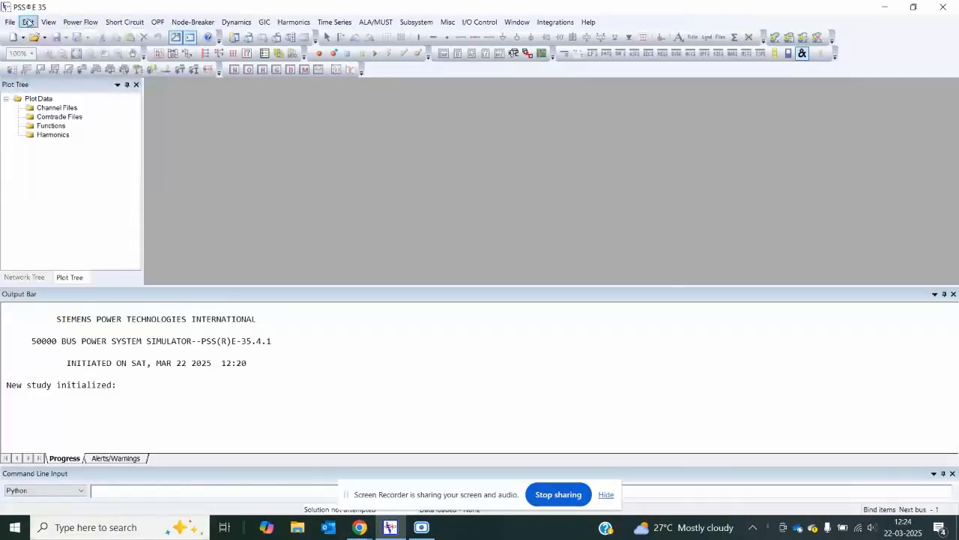
Step: Build a new case with base 100 MVA, 50 Hz, transformer ratings in MVA and non-transformer branch ratings as Current expressed as MVA
left_click(10, 21)
mouse_move(13, 43)
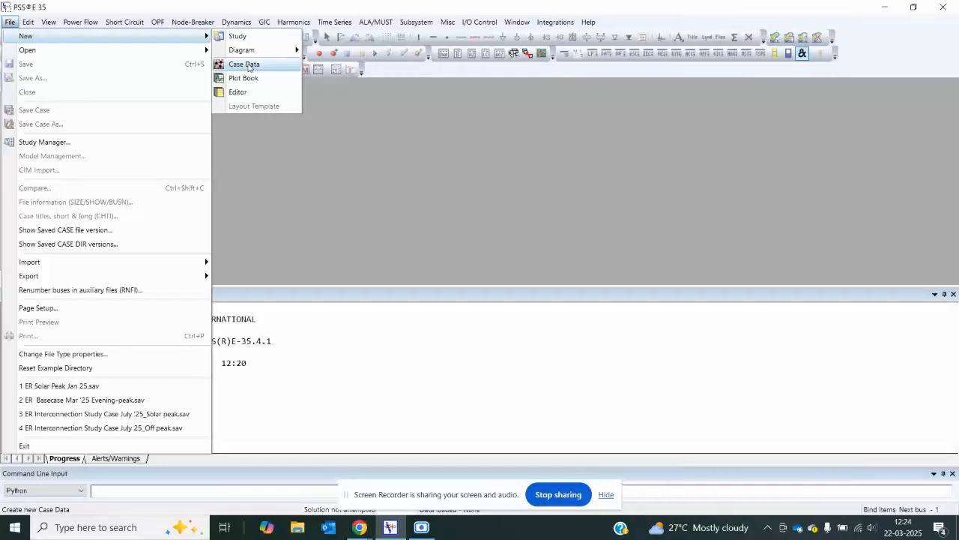
left_click(248, 65)
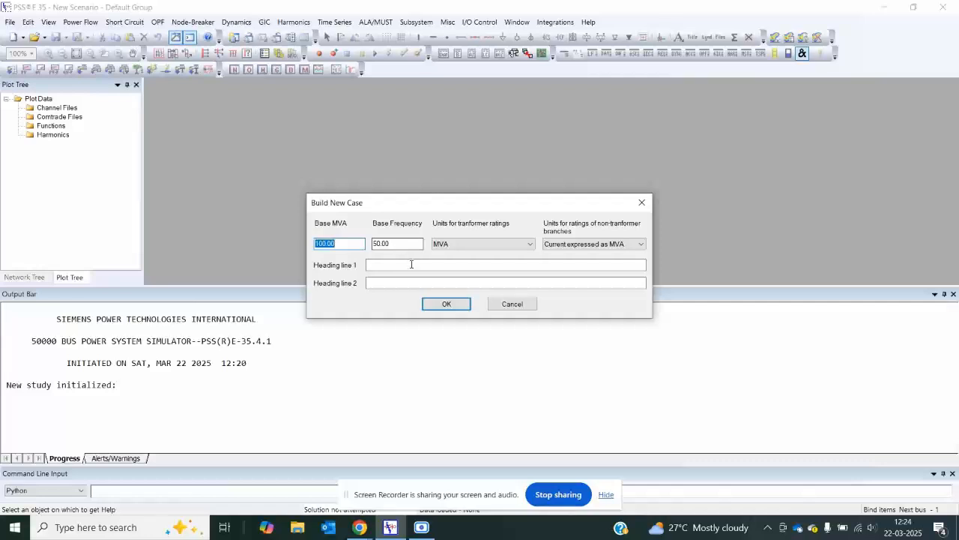
left_click(488, 251)
left_click(488, 253)
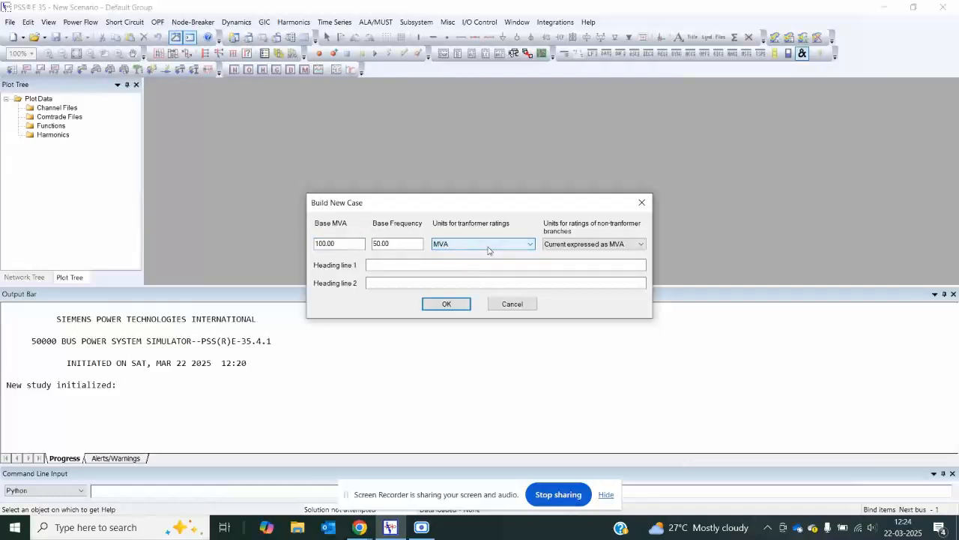
left_click(551, 250)
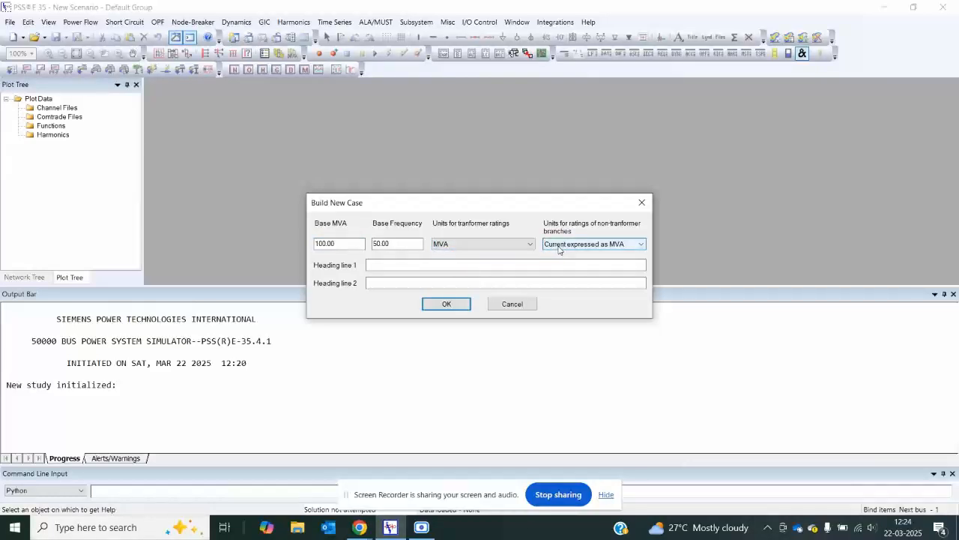
left_click(559, 249)
left_click(560, 251)
left_click(452, 303)
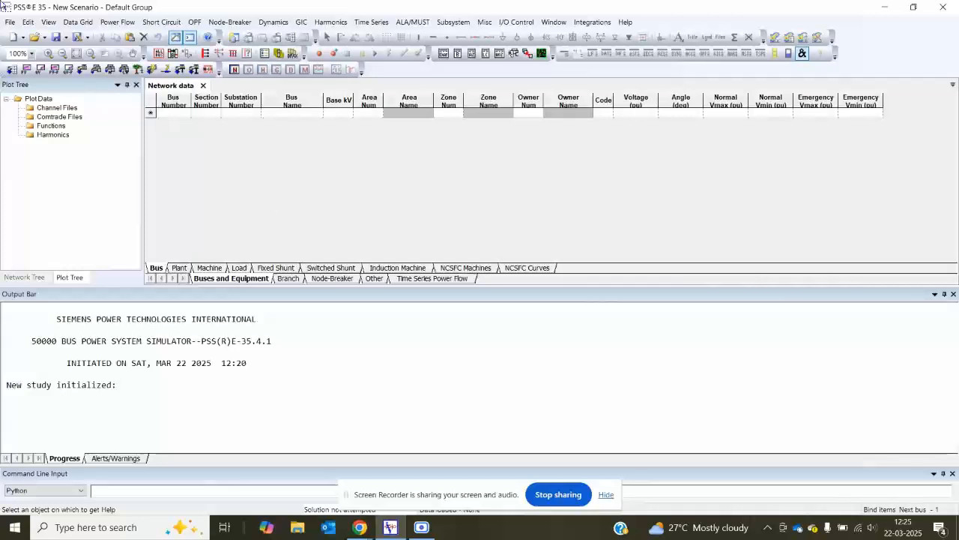
Step: Create a new Planning diagram for the case
left_click(9, 22)
mouse_move(148, 36)
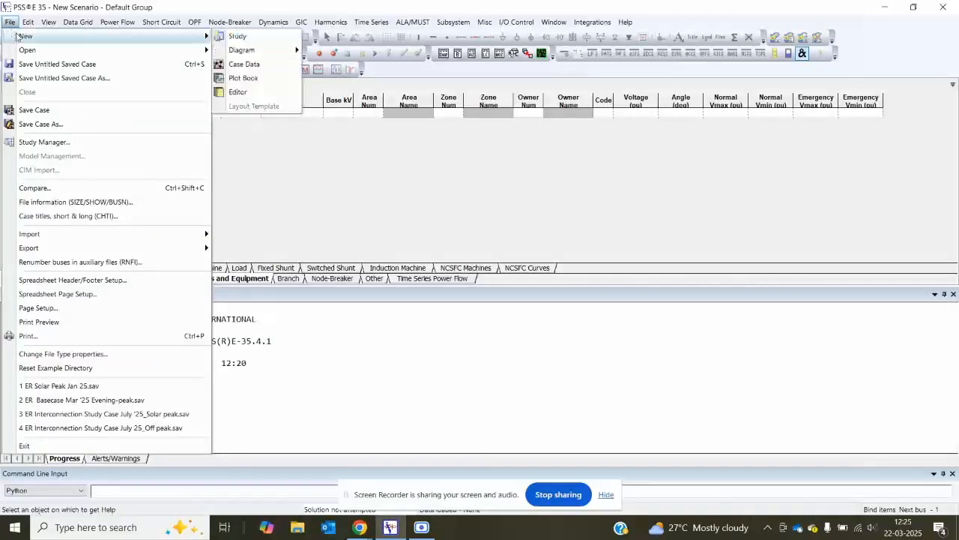
mouse_move(270, 51)
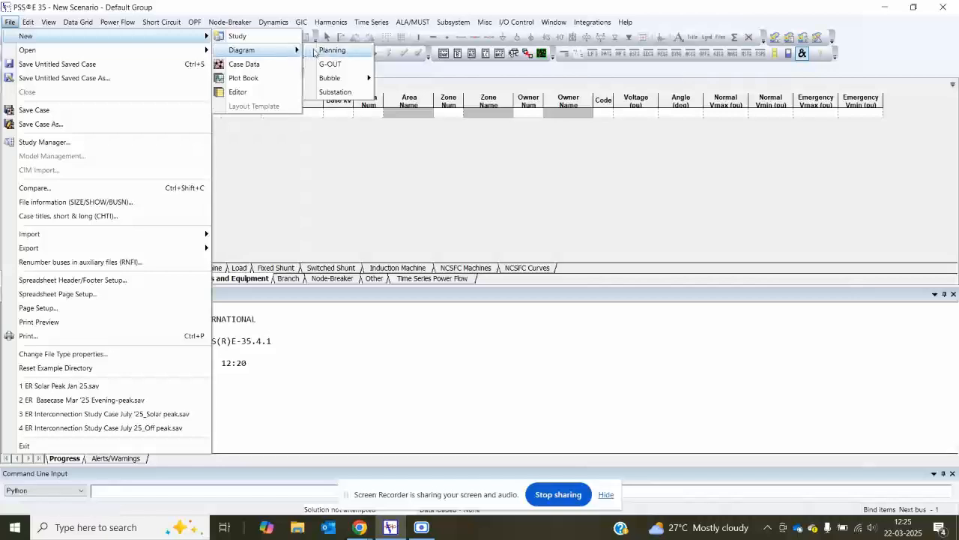
left_click(329, 51)
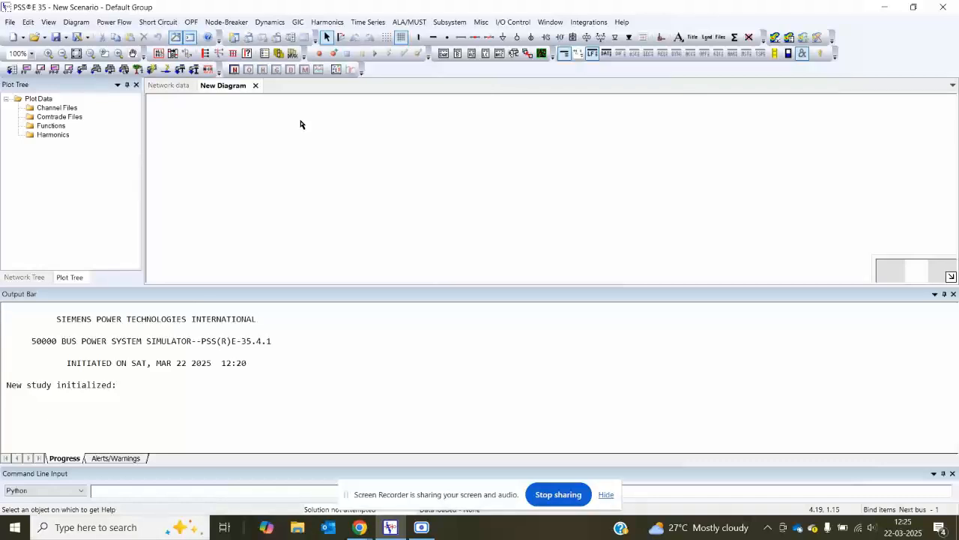
Step: View the network data bus table alongside the new diagram and return to the diagram
left_click(178, 87)
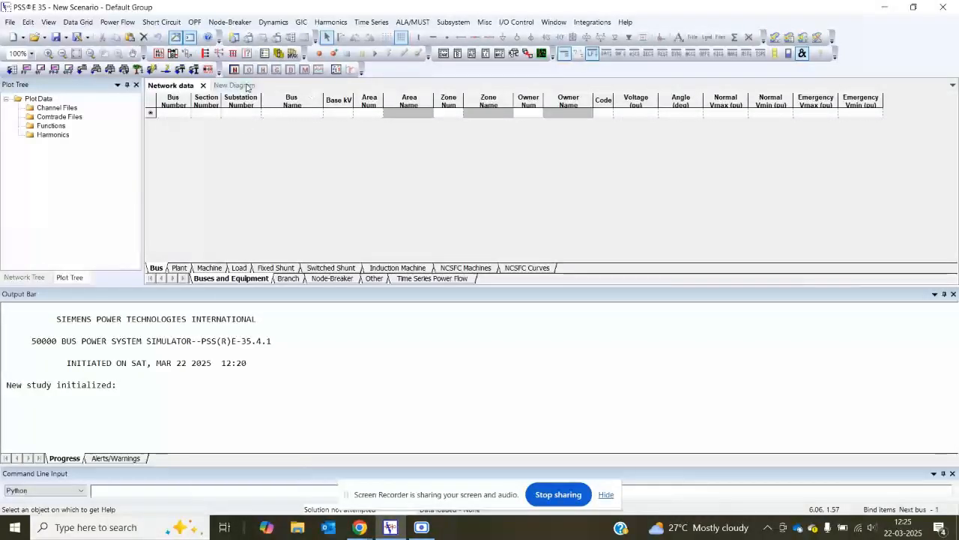
left_click(245, 87)
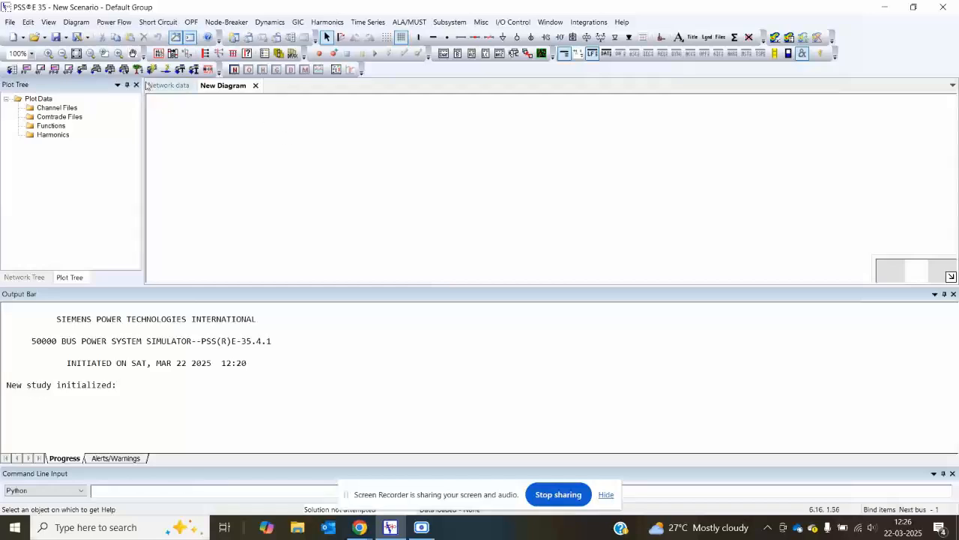
left_click(173, 87)
left_click(223, 85)
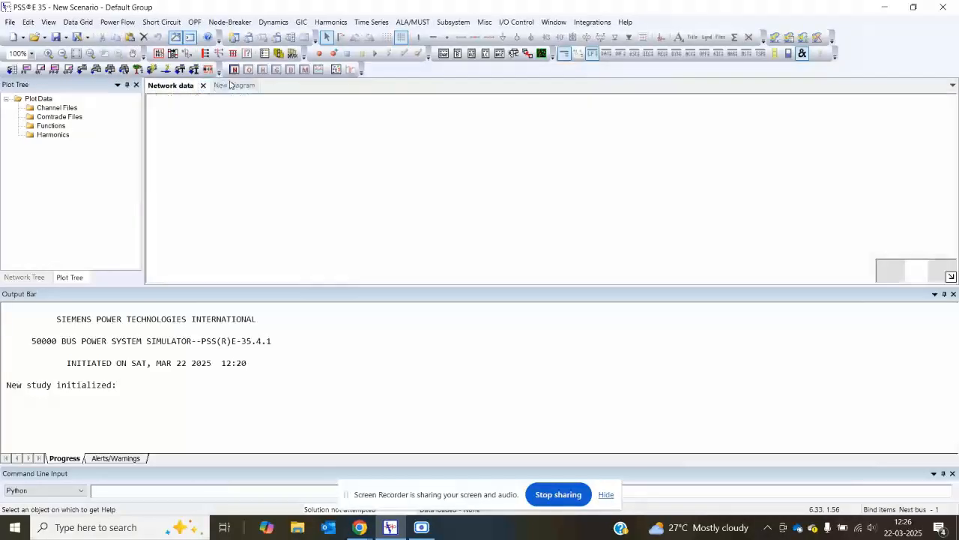
Step: Switch Bind Items off and on again for the diagram, and check that the option is enabled
right_click(341, 191)
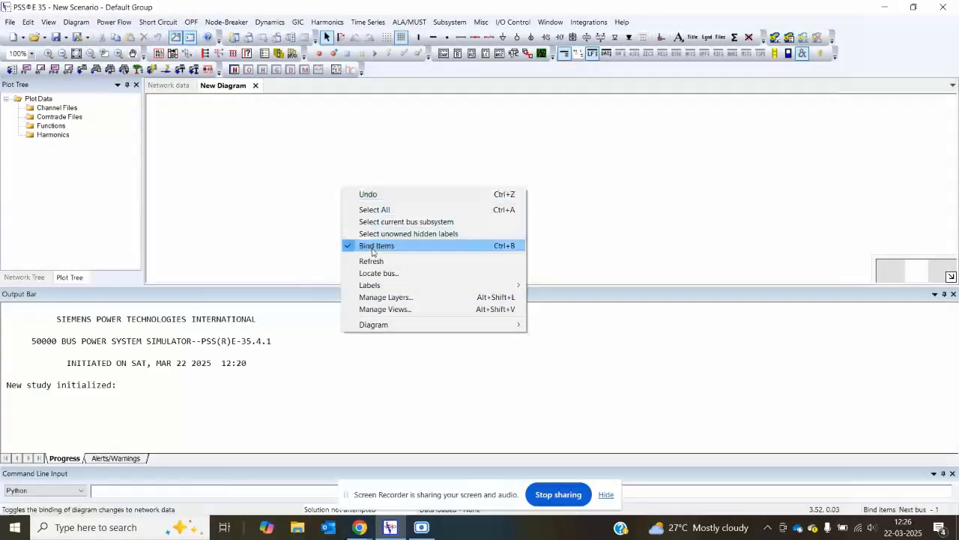
left_click(372, 250)
right_click(311, 178)
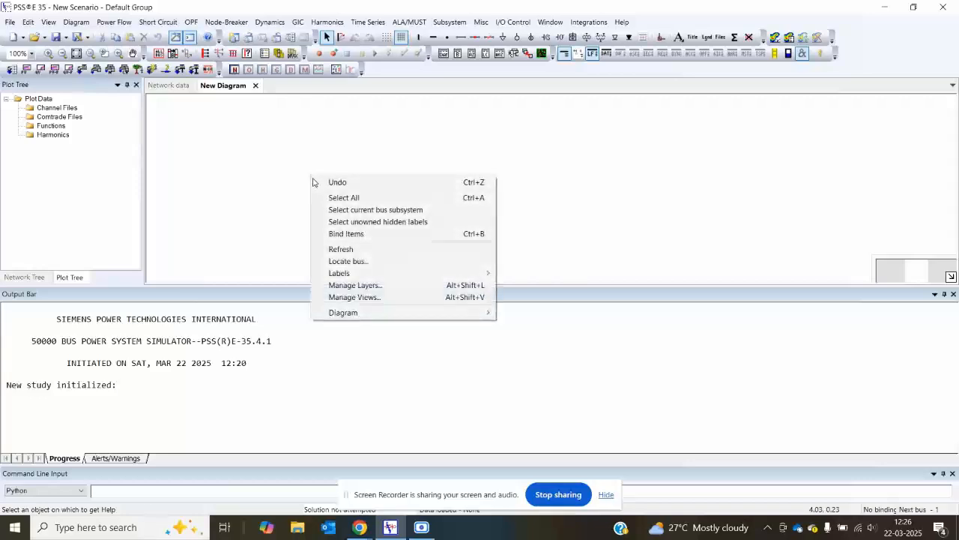
left_click(347, 235)
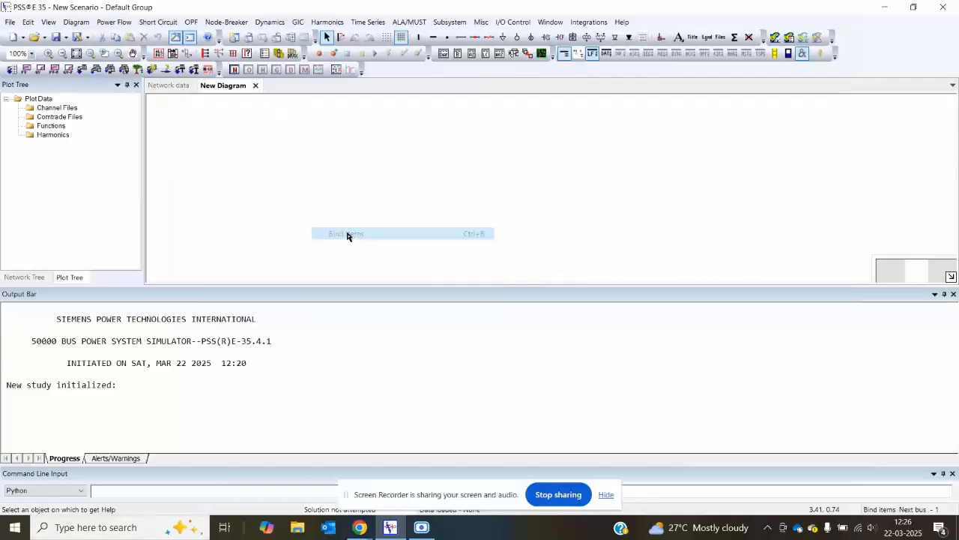
right_click(302, 176)
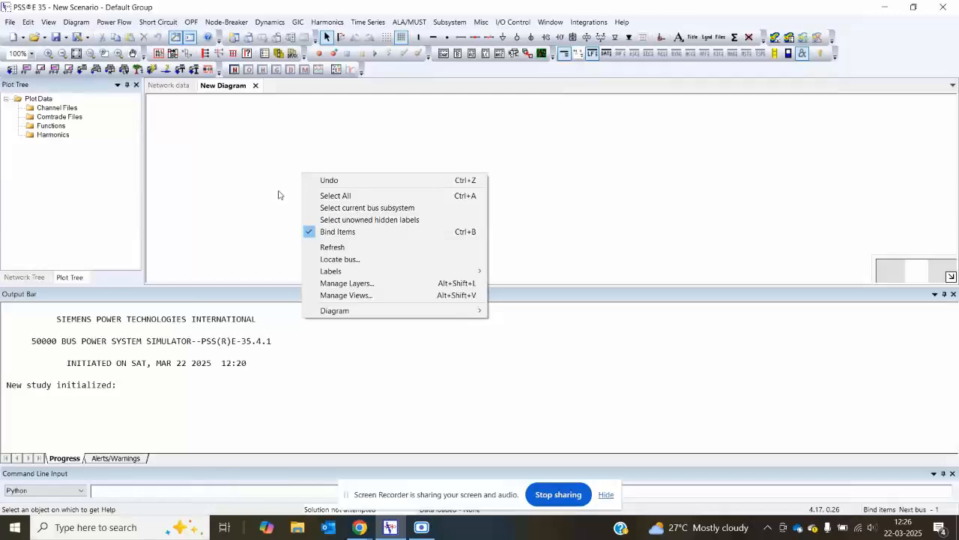
left_click(184, 85)
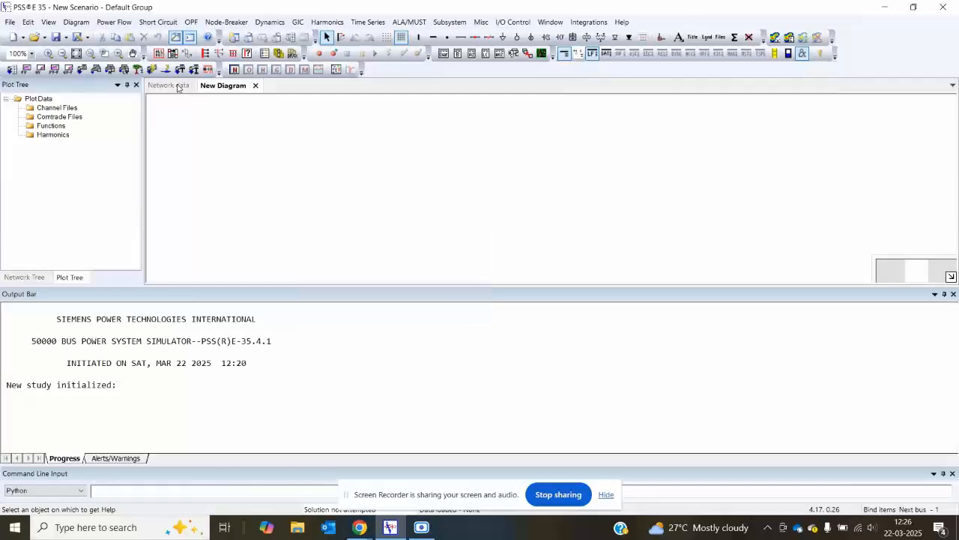
left_click(234, 86)
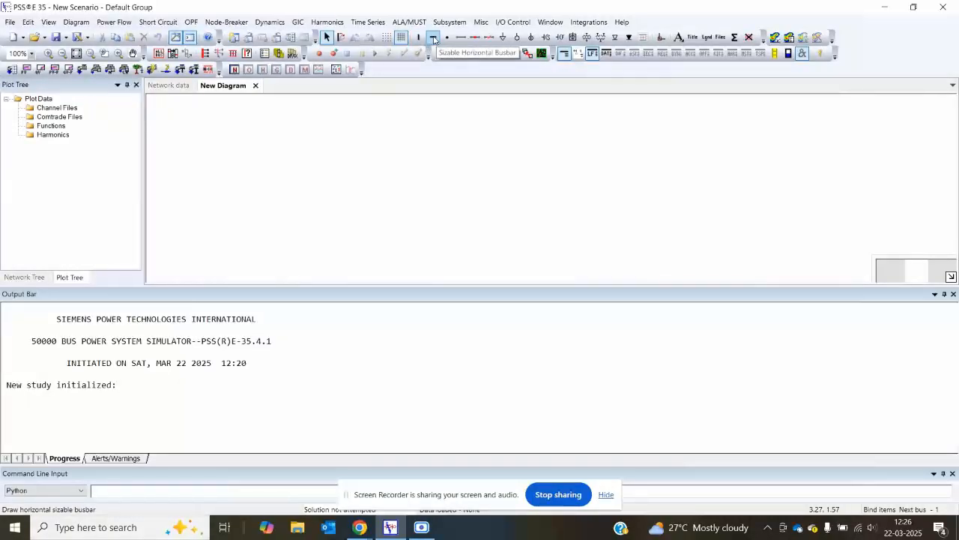
Step: Place a sizable horizontal busbar in the diagram's upper area, named A, as a Non-Gen Bus with a base voltage of 400 kV
left_click(432, 39)
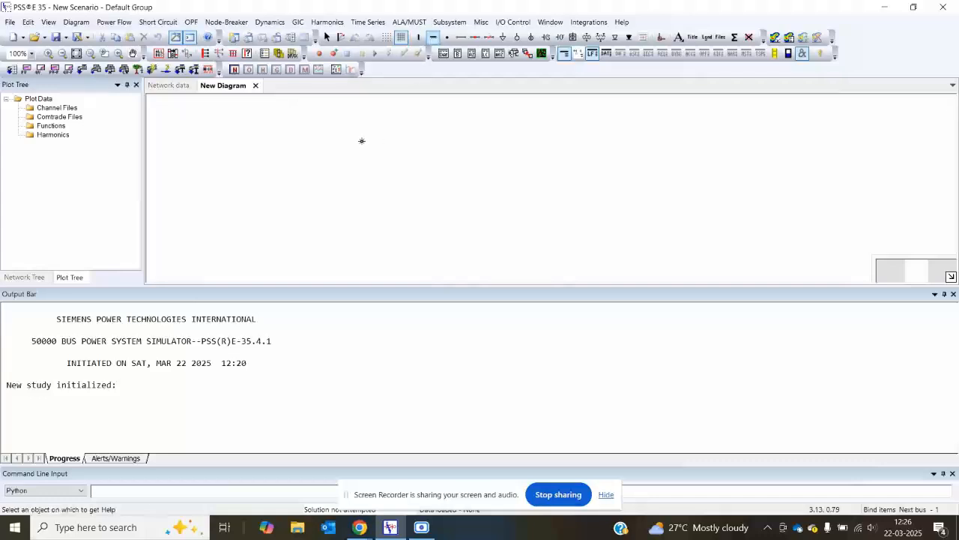
left_click(353, 141)
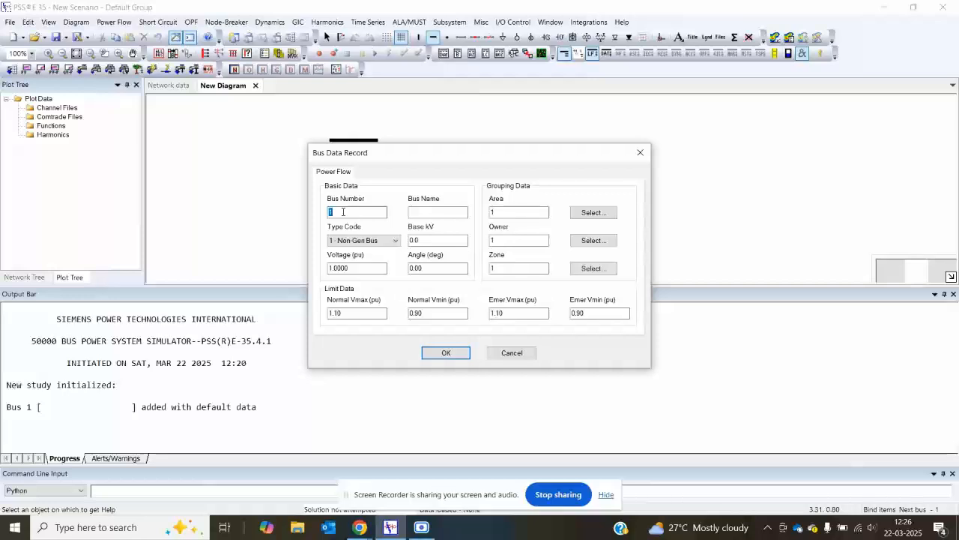
left_click(419, 213)
type("A")
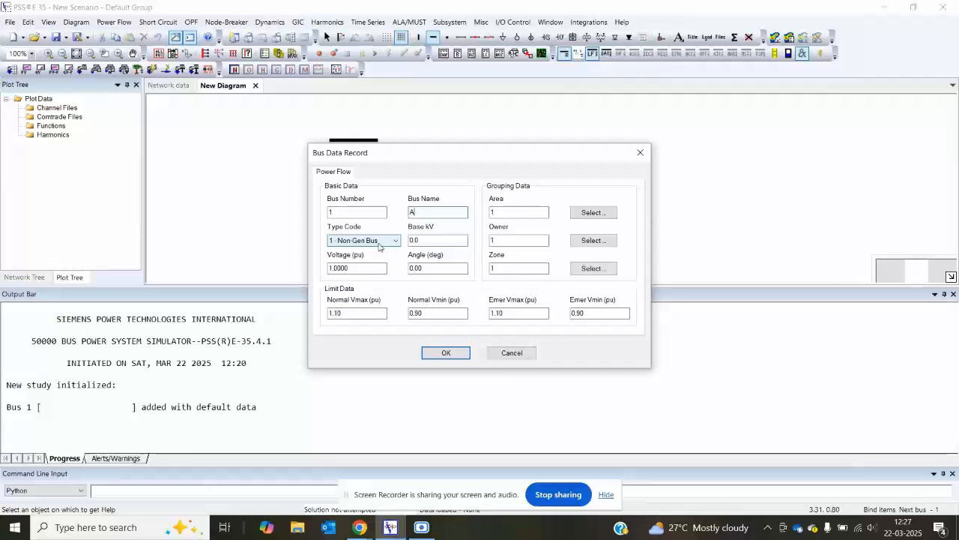
left_click(383, 244)
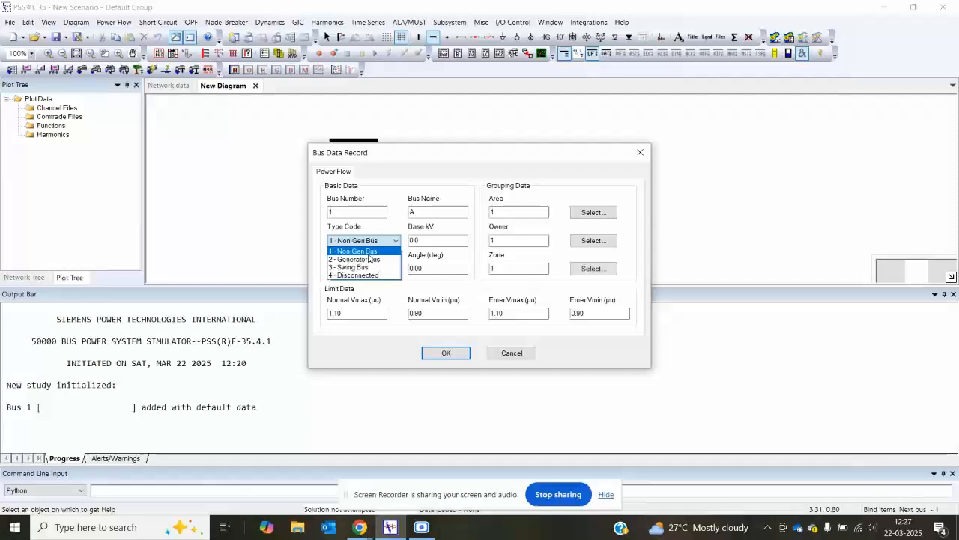
left_click(368, 254)
left_click(429, 241)
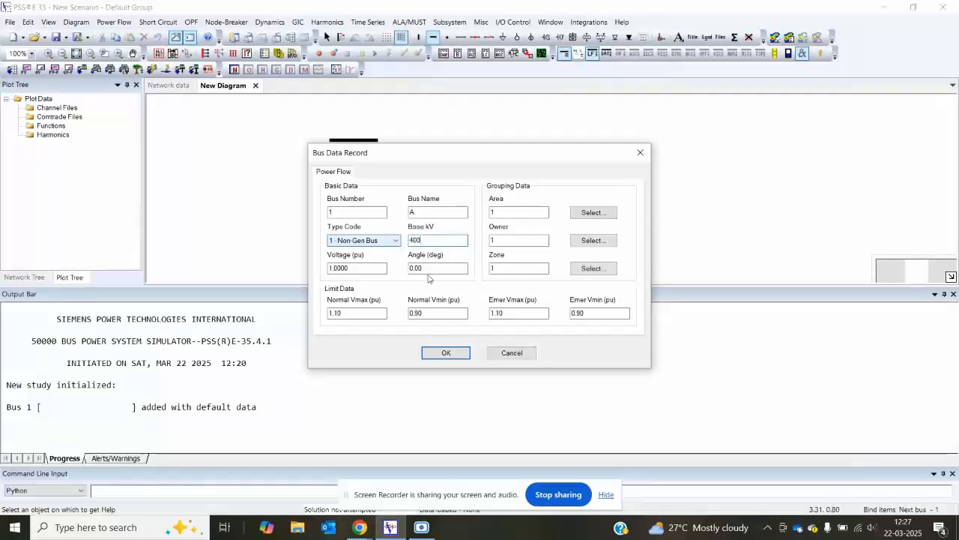
left_click(445, 353)
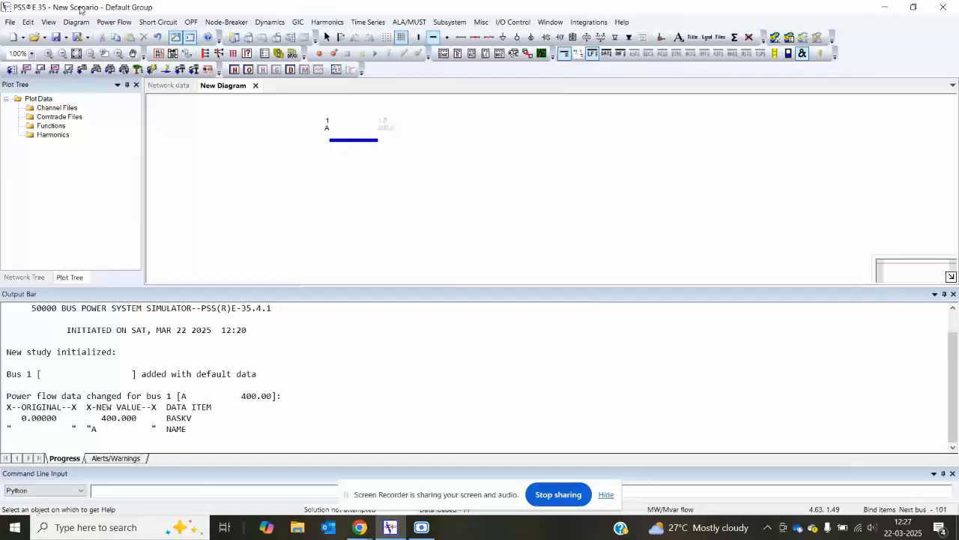
Step: Review the voltage level thresholds and their colours in the diagram properties
left_click(76, 23)
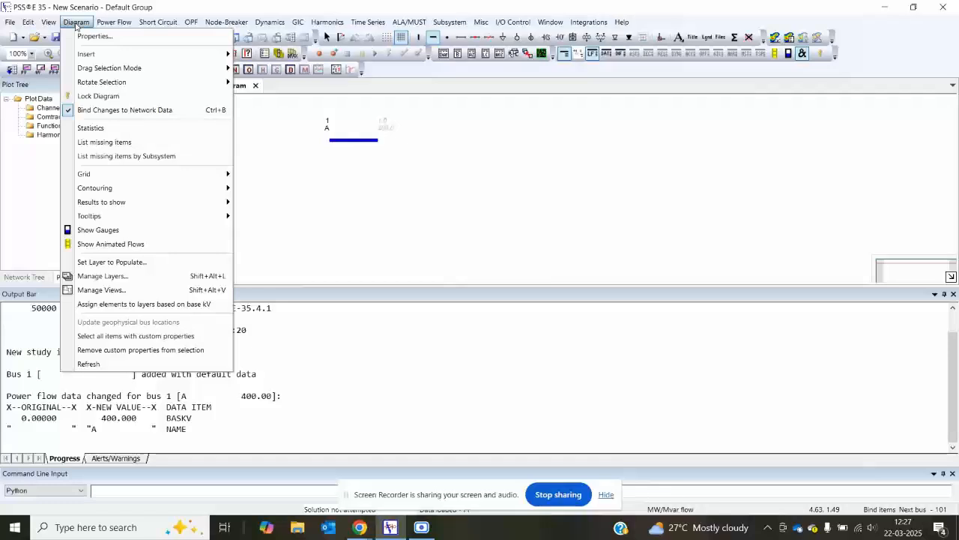
left_click(94, 36)
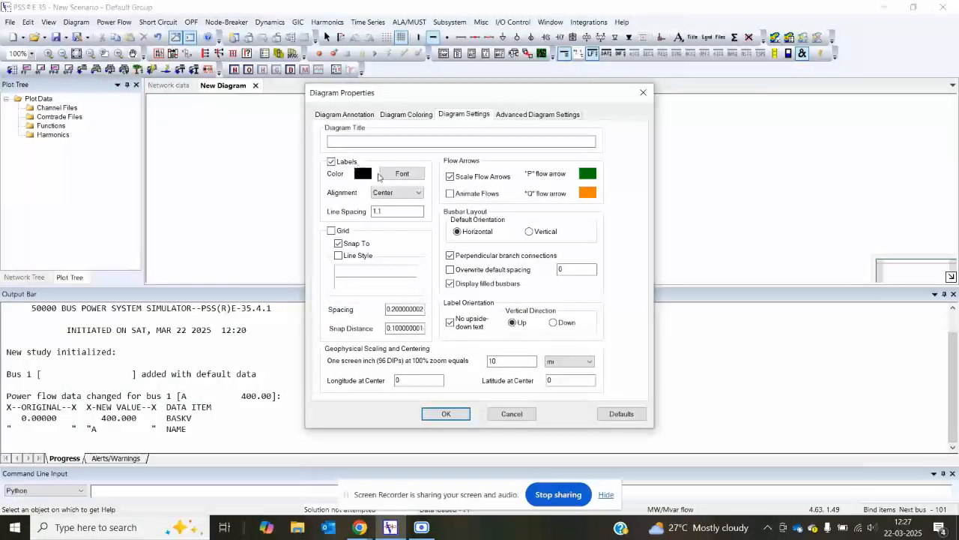
left_click(405, 115)
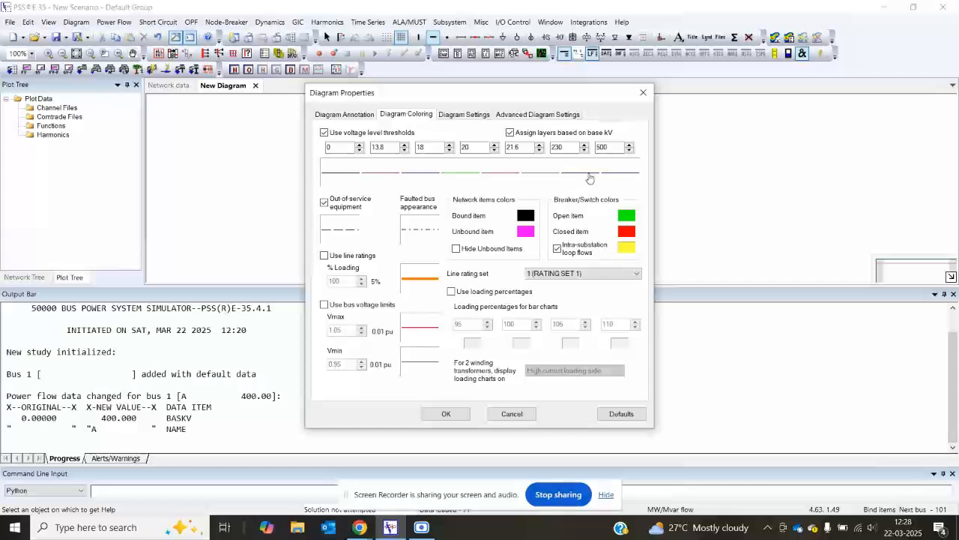
left_click(457, 415)
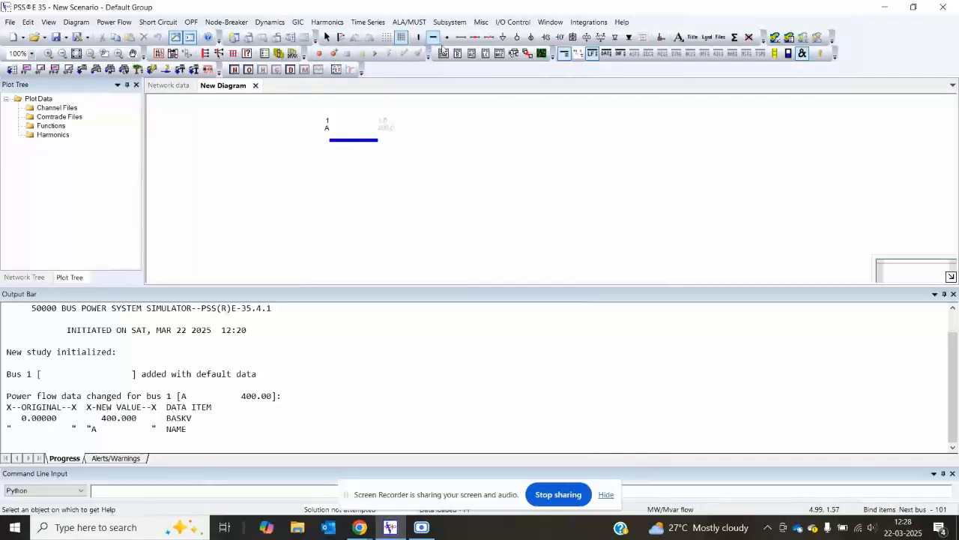
Step: Place a second horizontal busbar diagonally below bus A, named B, with a base voltage of 400 kV
left_click(435, 38)
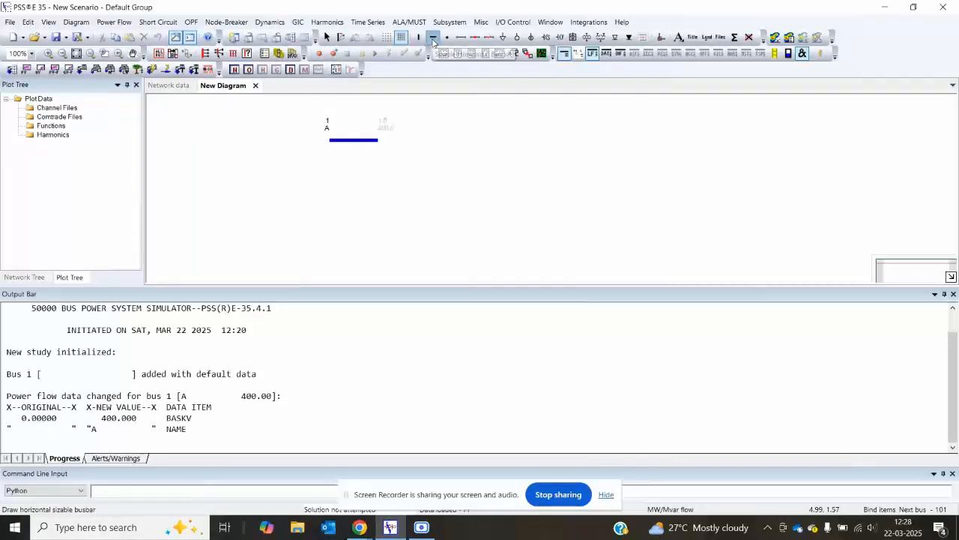
left_click(413, 188)
left_click(427, 210)
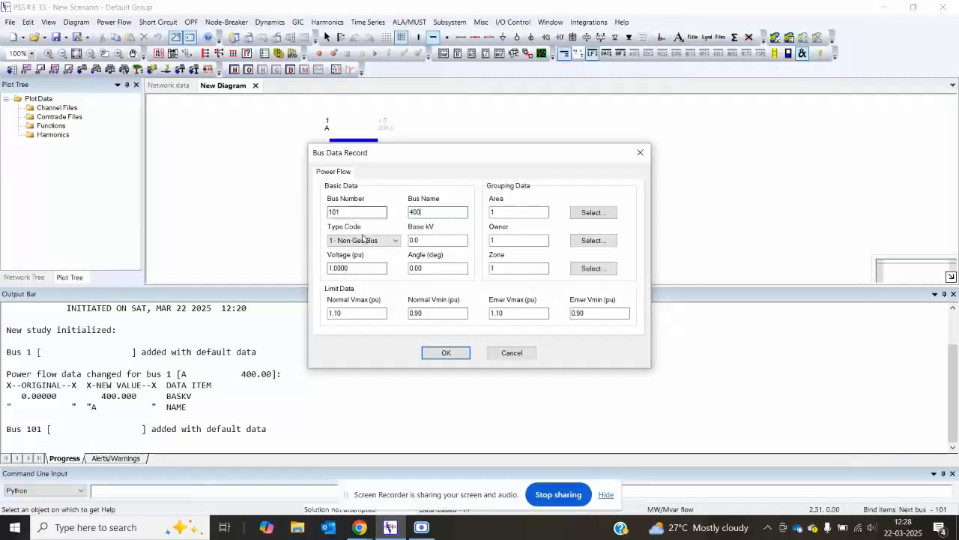
double_click(421, 213)
double_click(427, 240)
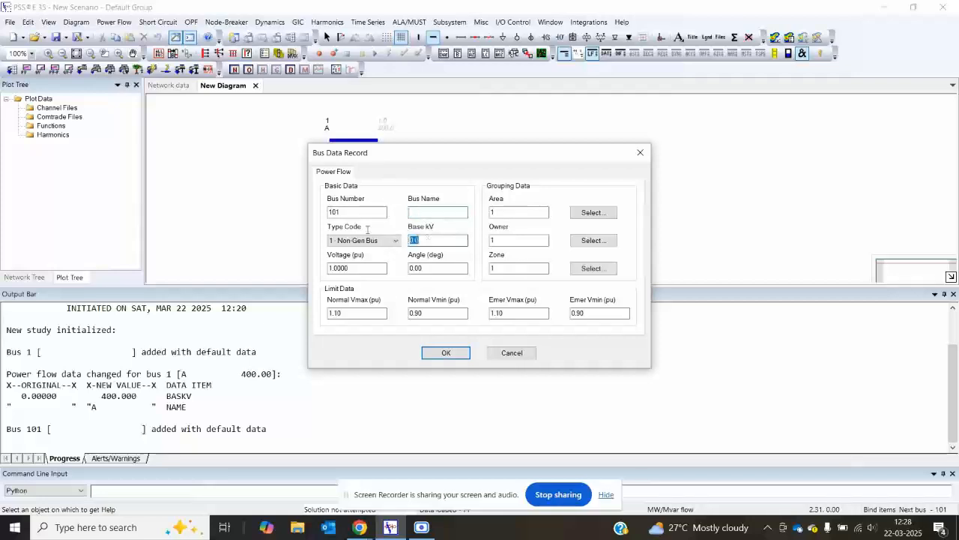
type("400")
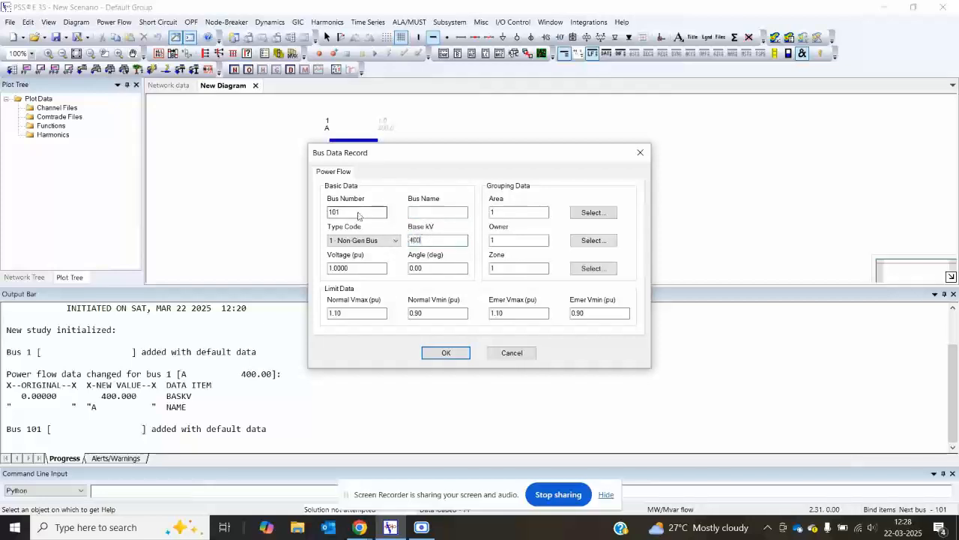
left_click(408, 212)
type("B")
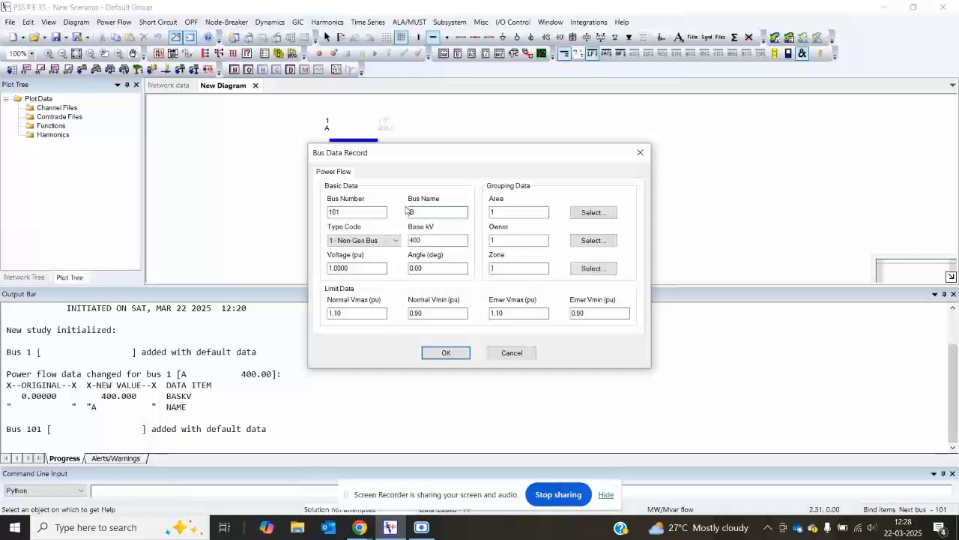
left_click(446, 353)
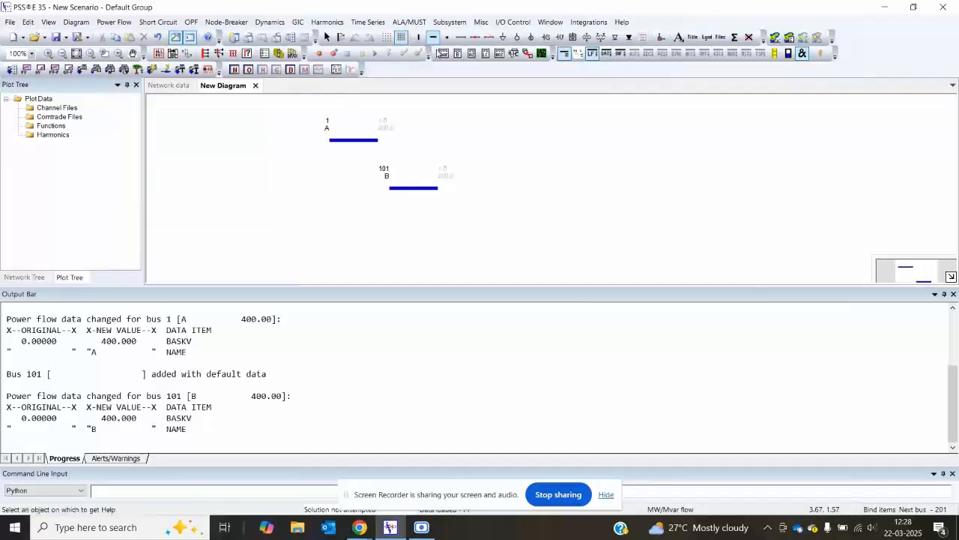
Step: Place a third horizontal busbar diagonally below bus A, opposite bus B, named C, with a base voltage of 220 kV
left_click(293, 201)
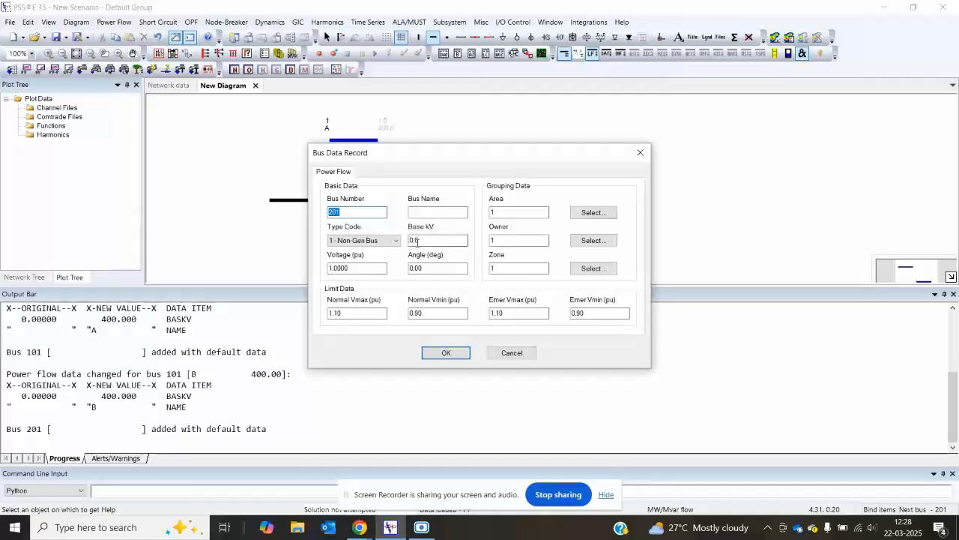
double_click(418, 241)
type("220")
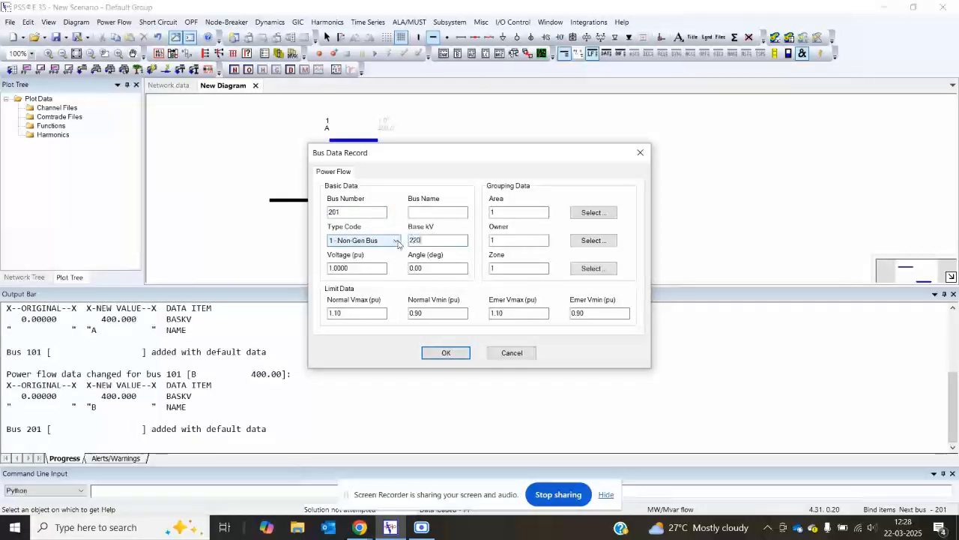
left_click(436, 211)
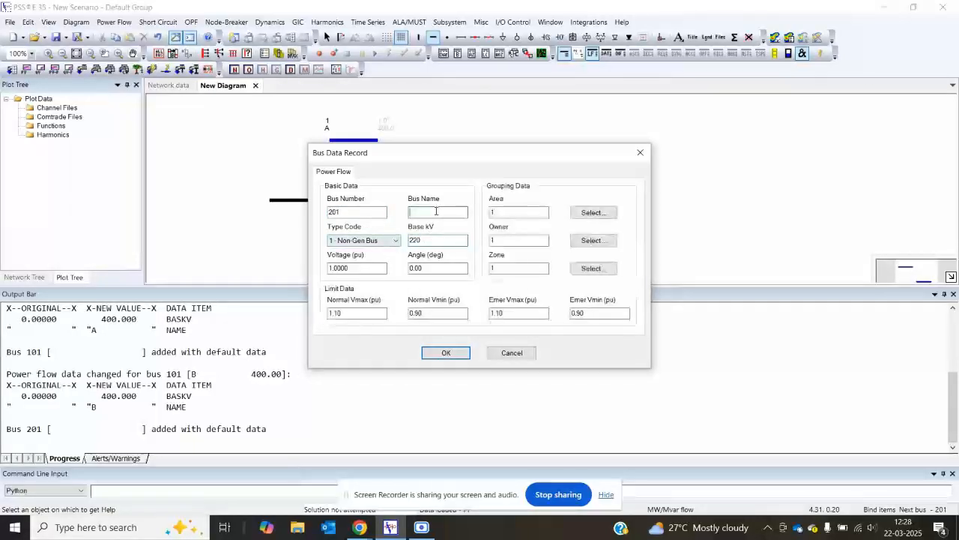
type("C")
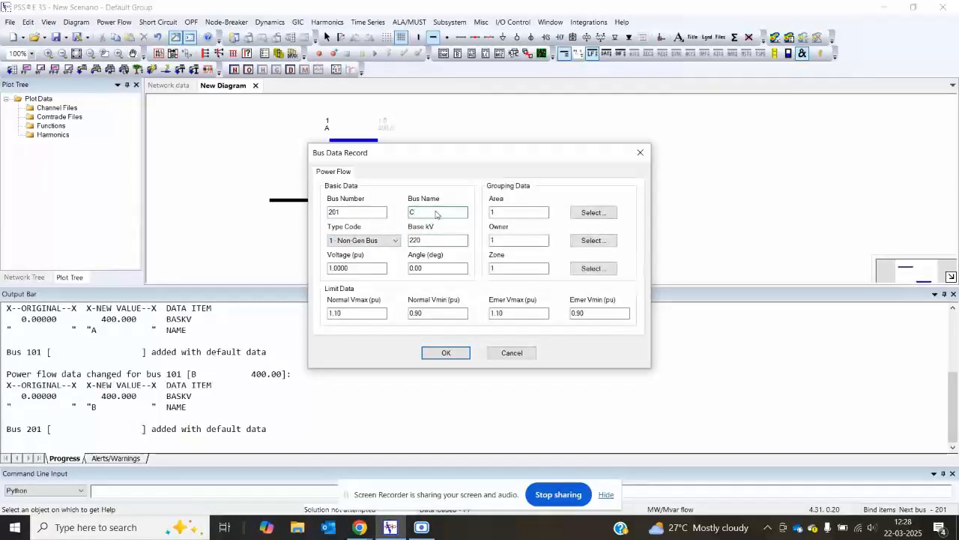
left_click(446, 353)
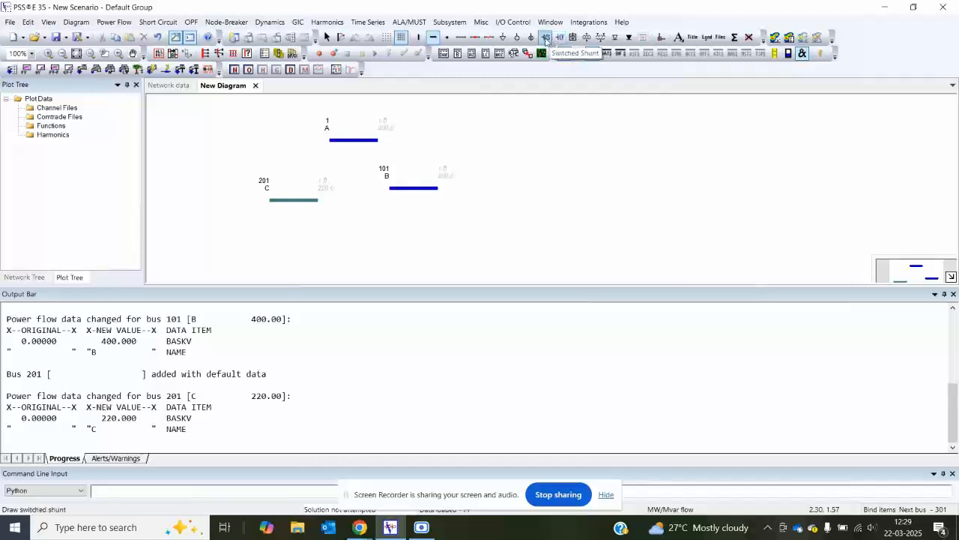
Step: Draw a two-winding transformer from bus A to bus C and set its Specified X to 0.125 pu
left_click(589, 43)
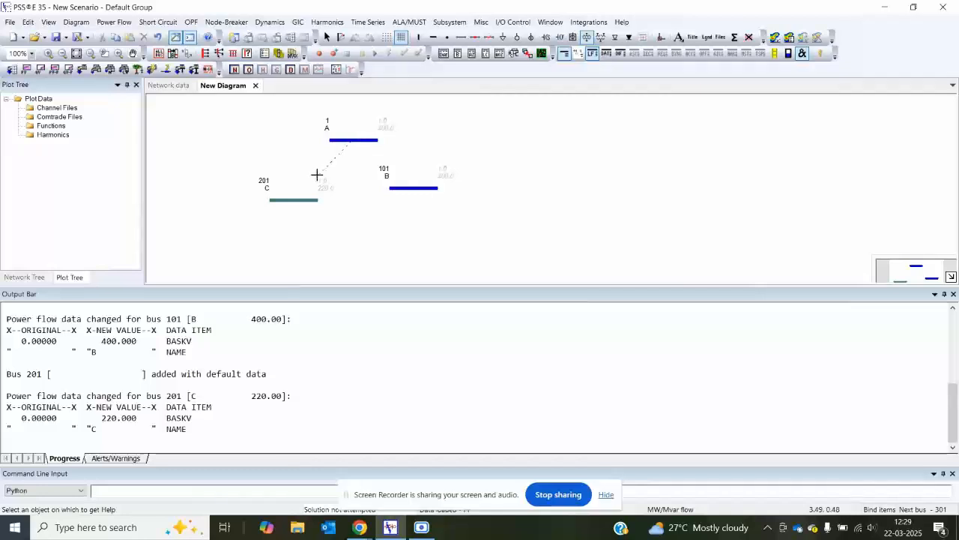
left_click(299, 198)
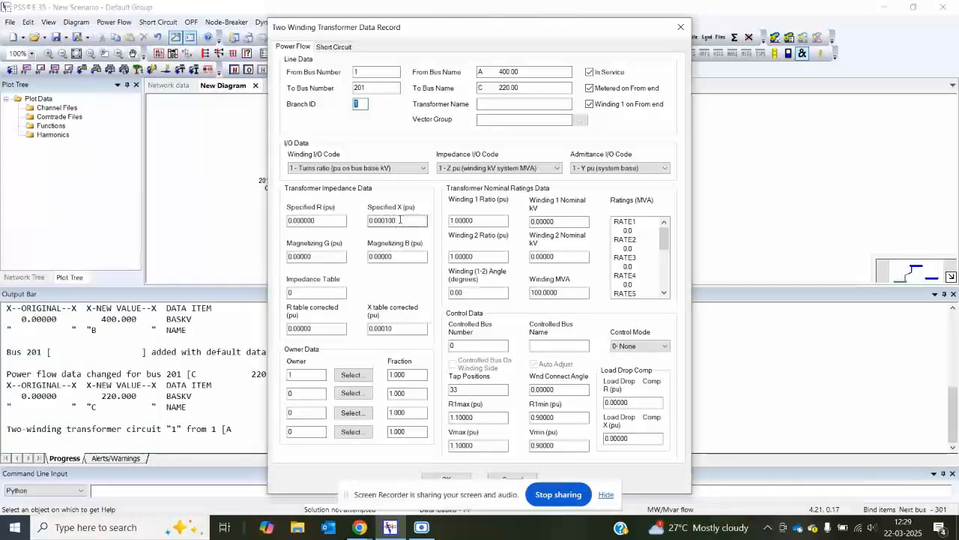
left_click_drag(399, 219, 385, 219)
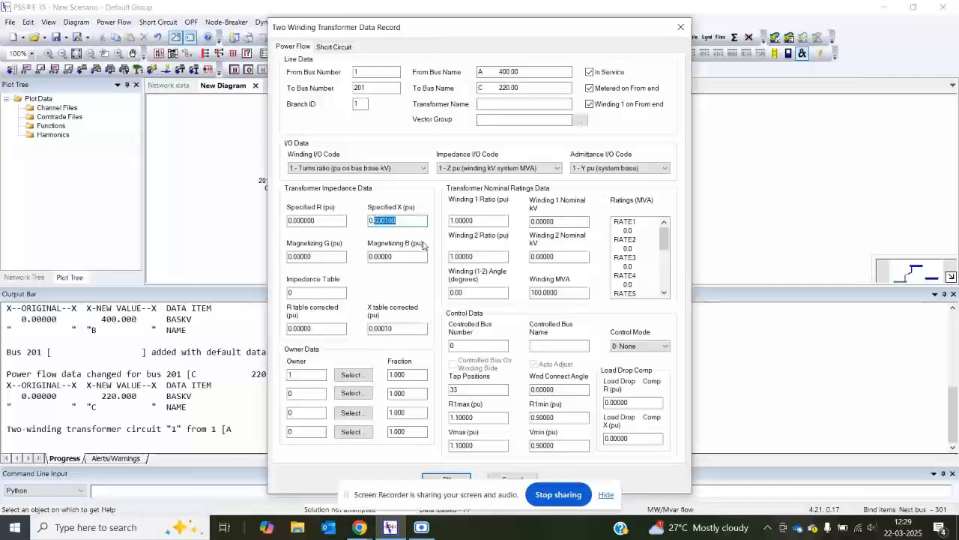
type("125")
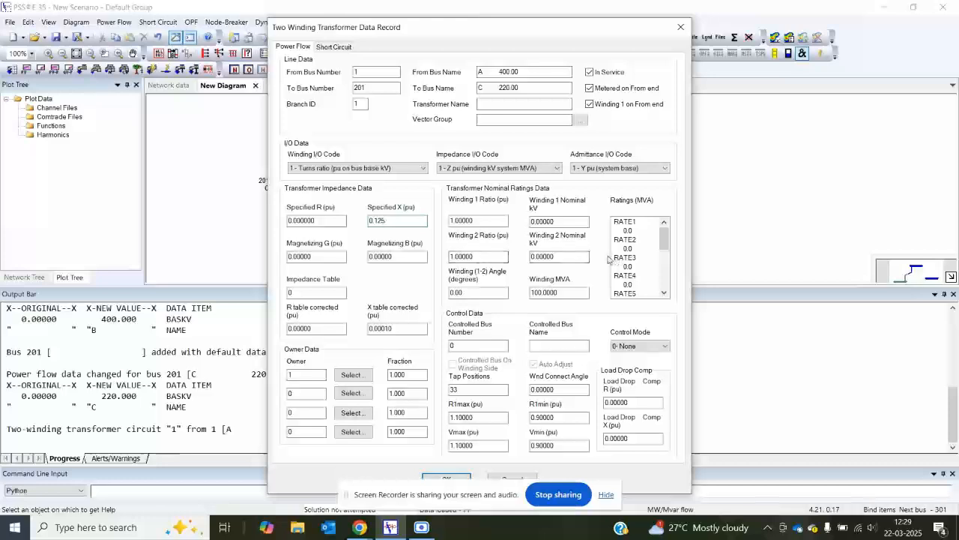
Step: Set the transformer ratings to 315 MVA for RATE1 and RATE2 and 345 MVA for RATE3
left_click(638, 231)
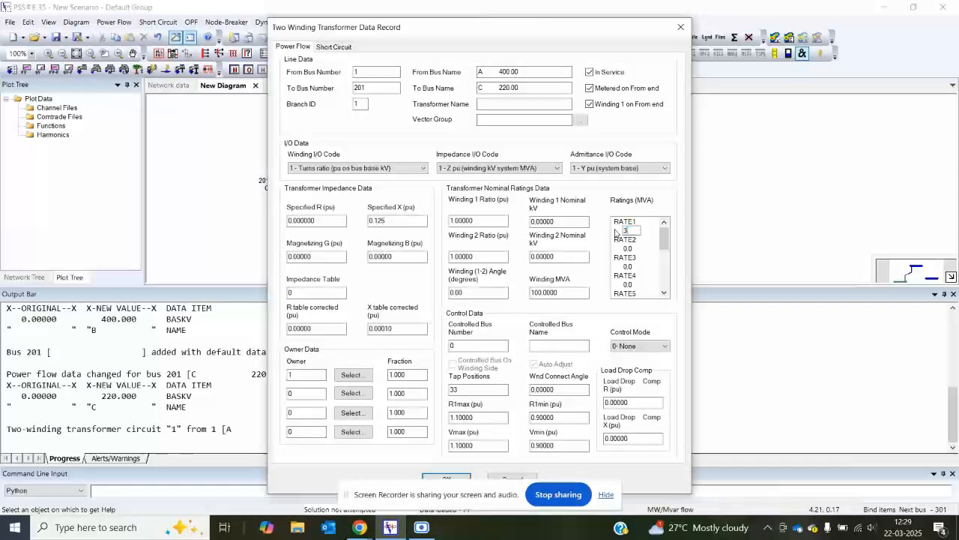
type("16")
key("Return")
type("315")
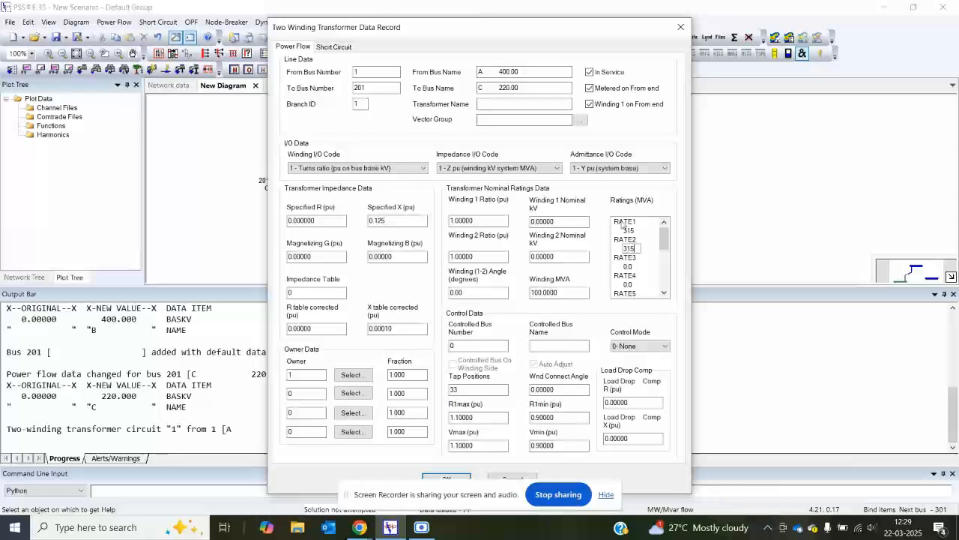
left_click(636, 266)
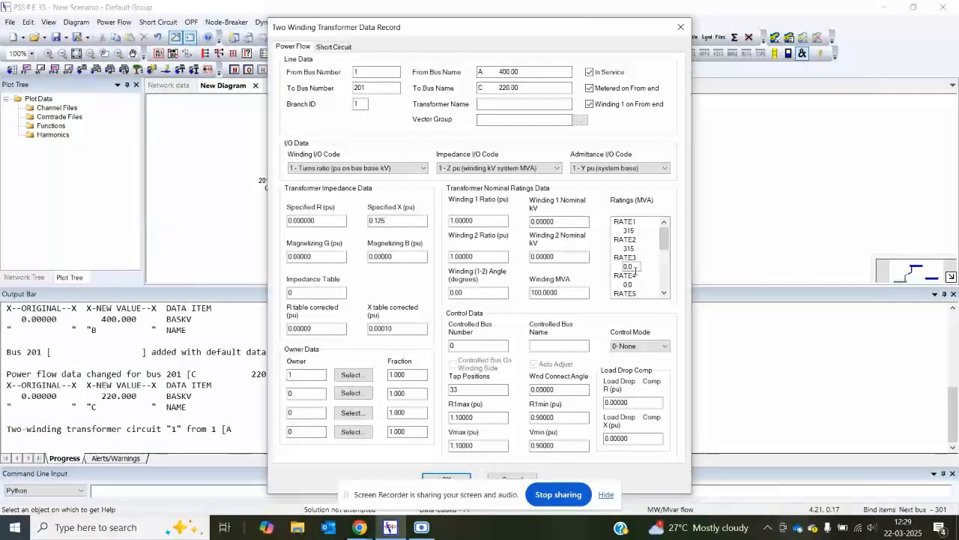
left_click(635, 269)
key("BackSpace")
key("BackSpace")
key("BackSpace")
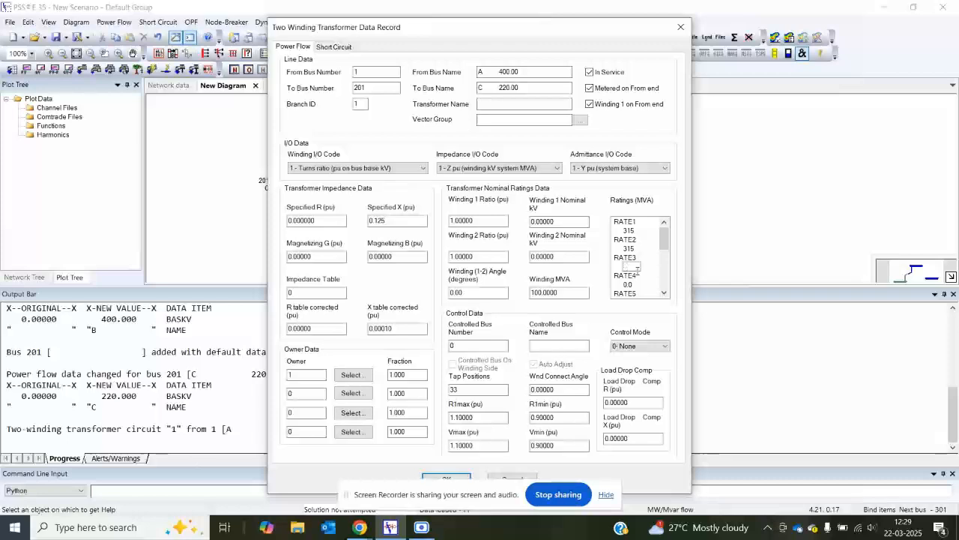
type("345")
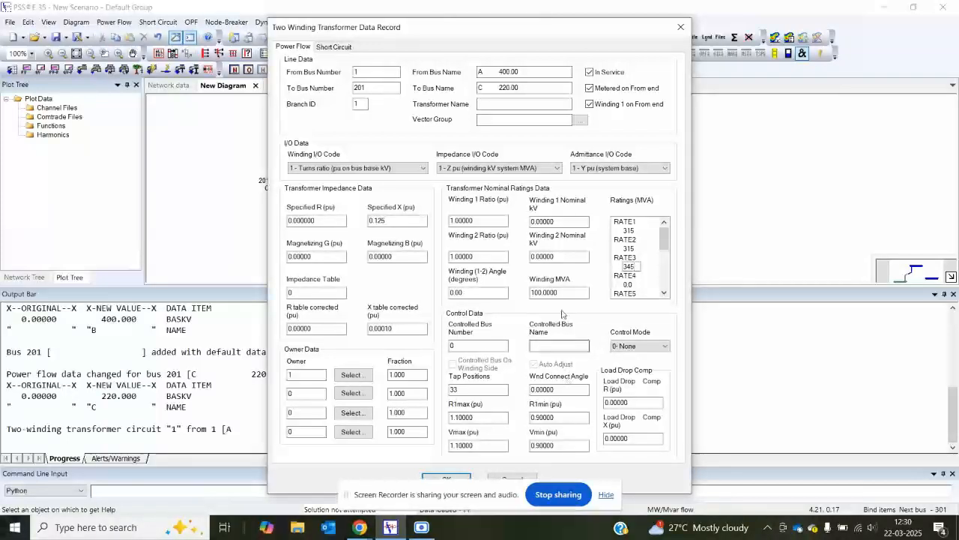
Step: Set the transformer's Winding MVA to 315 and accept its data record
left_click_drag(582, 292, 495, 285)
type("31")
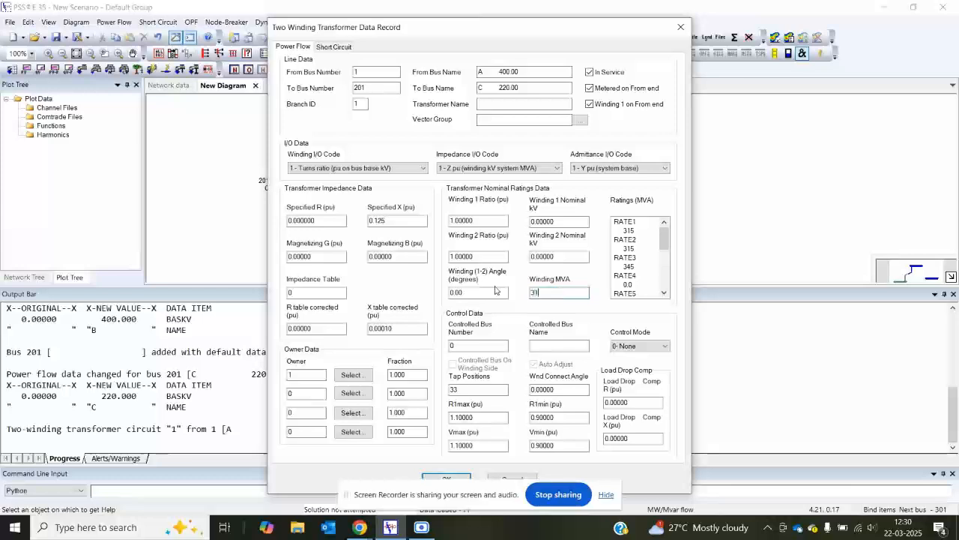
type("5")
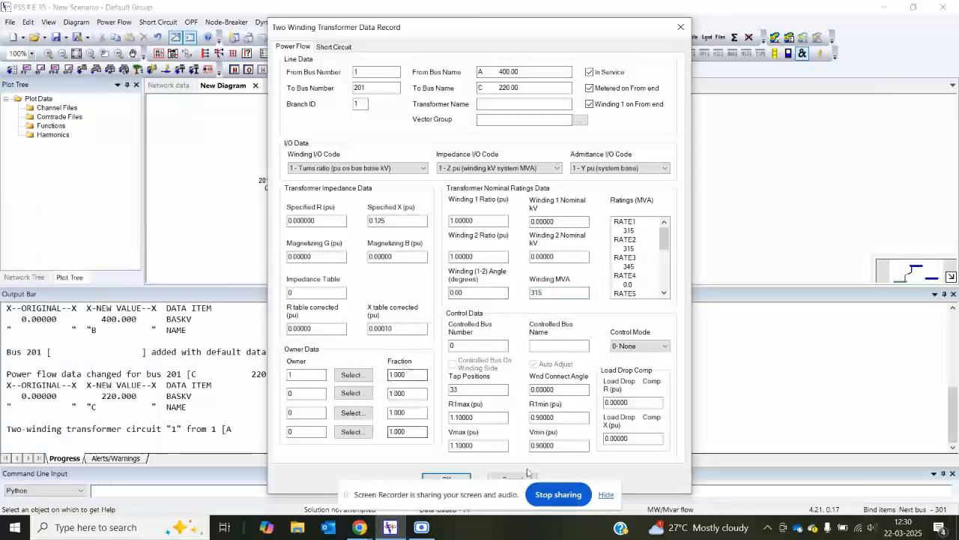
left_click(446, 480)
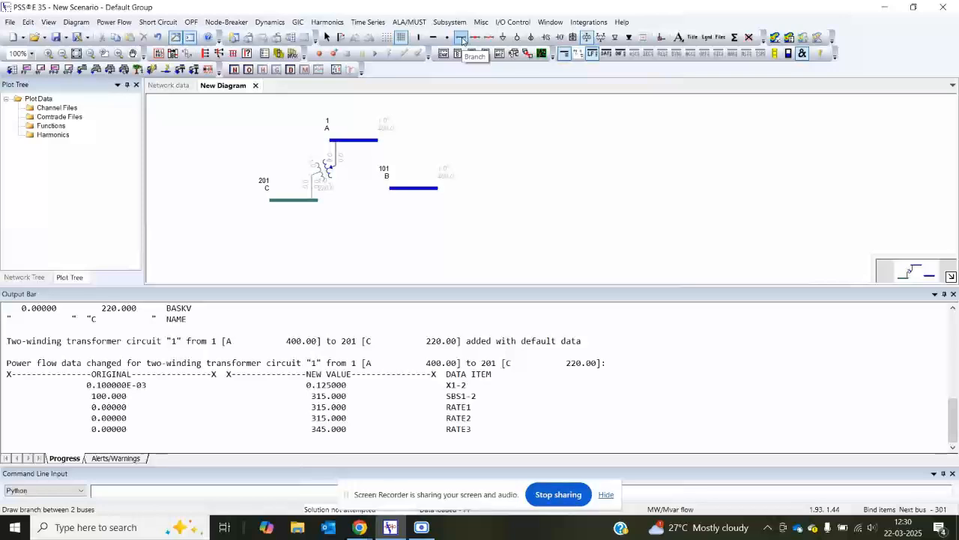
Step: Draw a branch from bus A to bus B
left_click(462, 39)
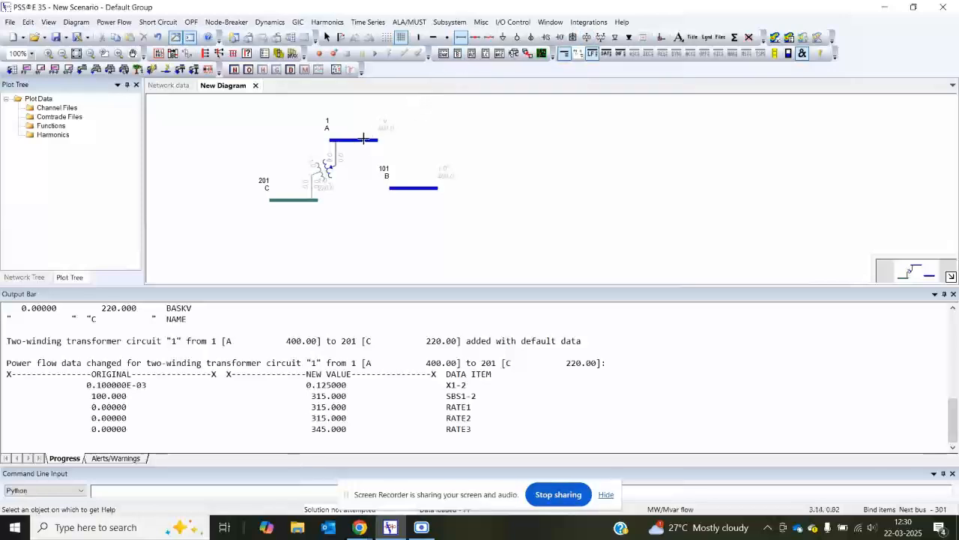
left_click(363, 141)
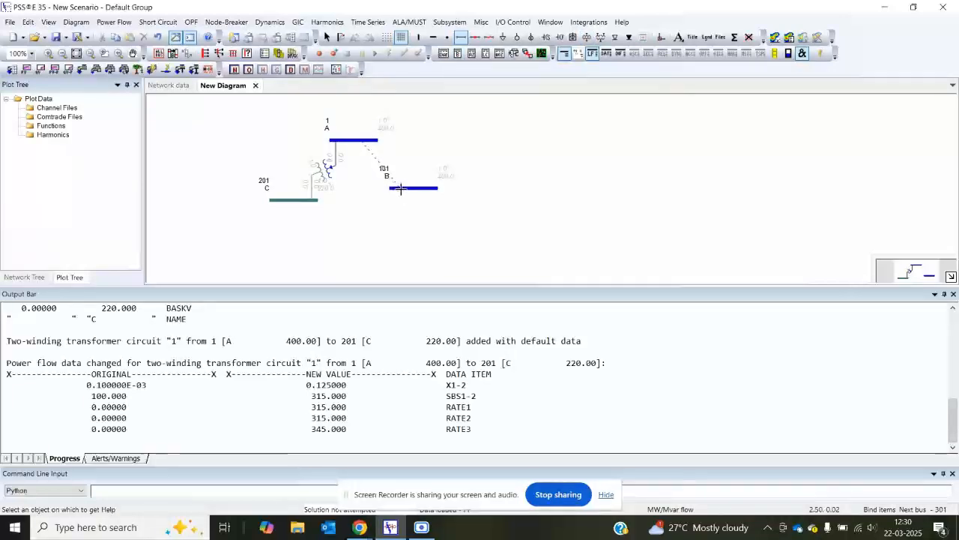
left_click(402, 188)
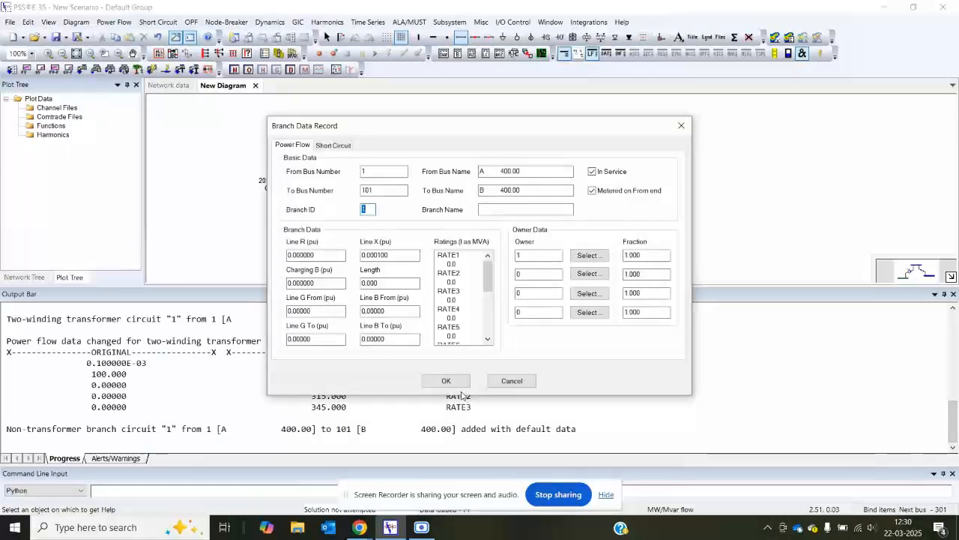
Step: Set the A–B branch ratings to 50 MVA for RATE1 and 84 MVA for RATE2 and RATE3
left_click(458, 264)
left_click(457, 264)
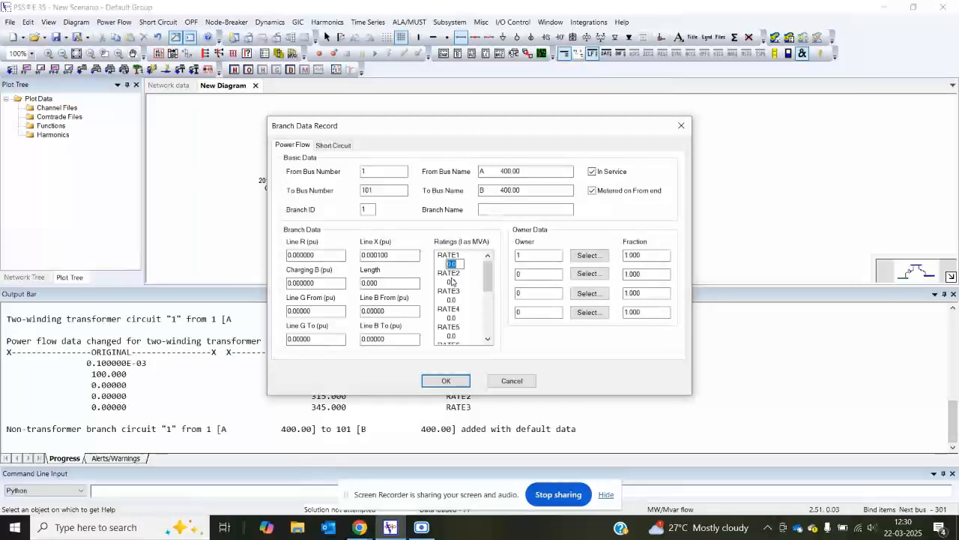
type("50")
left_click(449, 282)
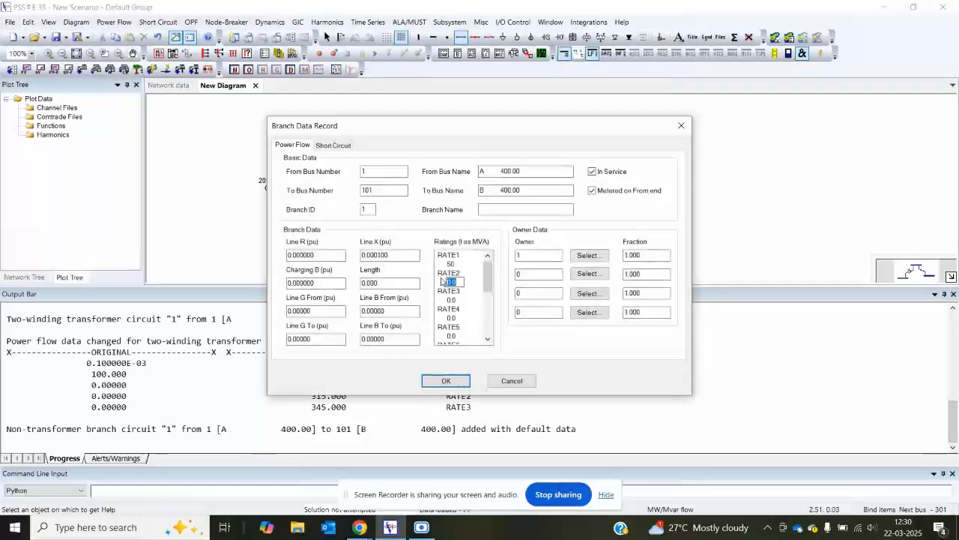
type("384")
left_click(442, 299)
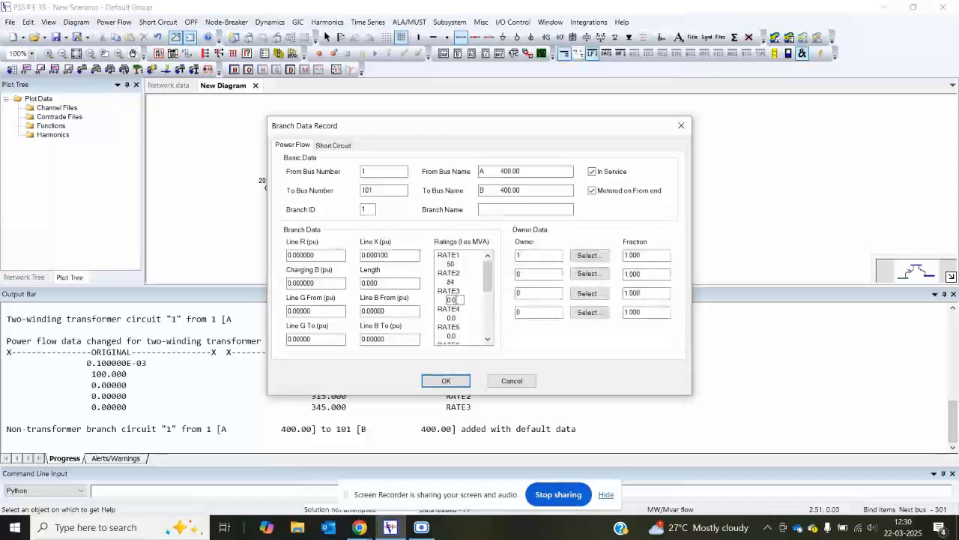
type("84")
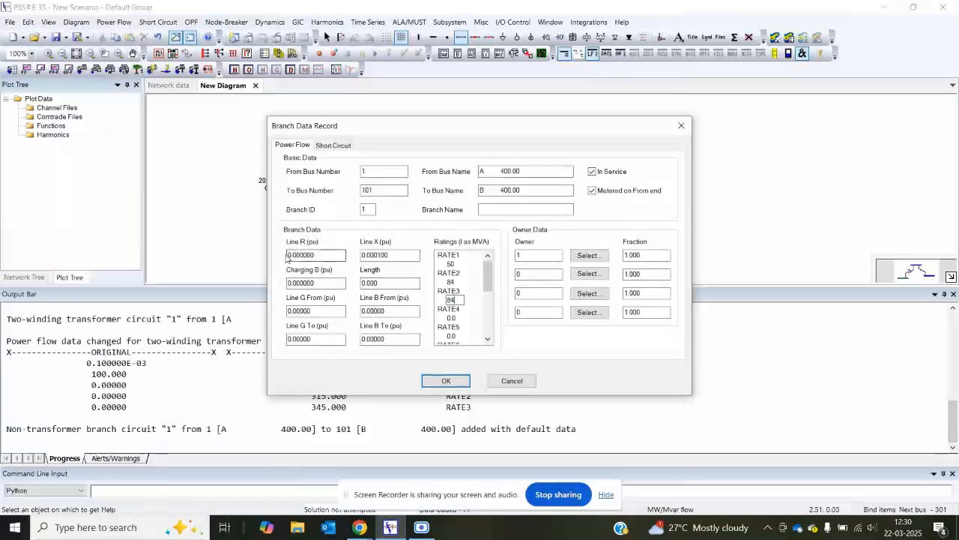
Step: Set the A–B branch's Line X to 0.0025 pu, Line R to 0.0002 pu and Length to 20
left_click(395, 255)
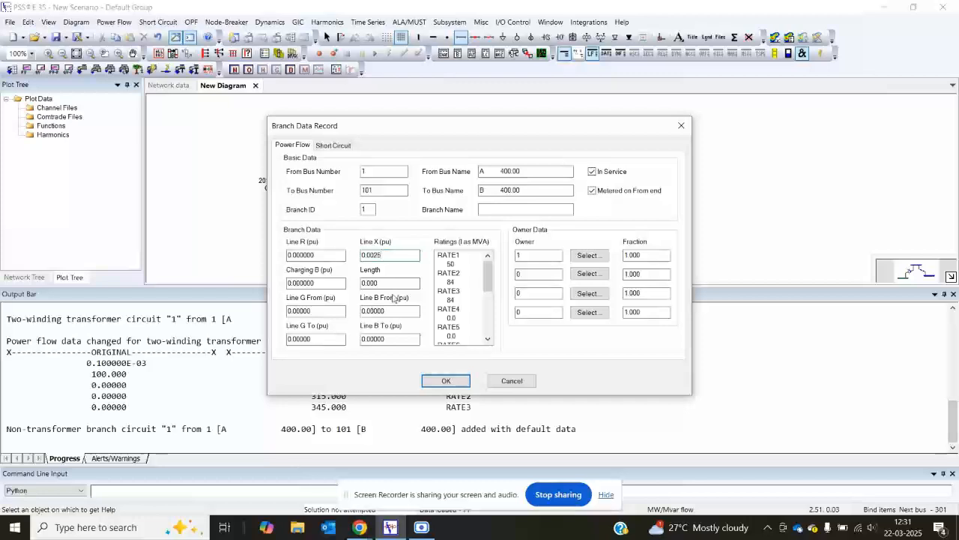
left_click(310, 255)
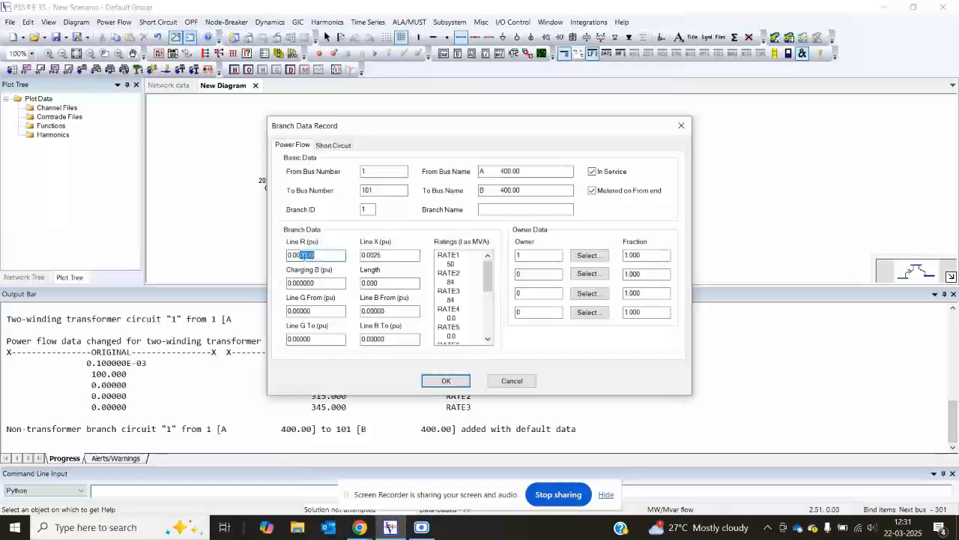
left_click_drag(304, 256, 329, 257)
key("BackSpace")
double_click(383, 282)
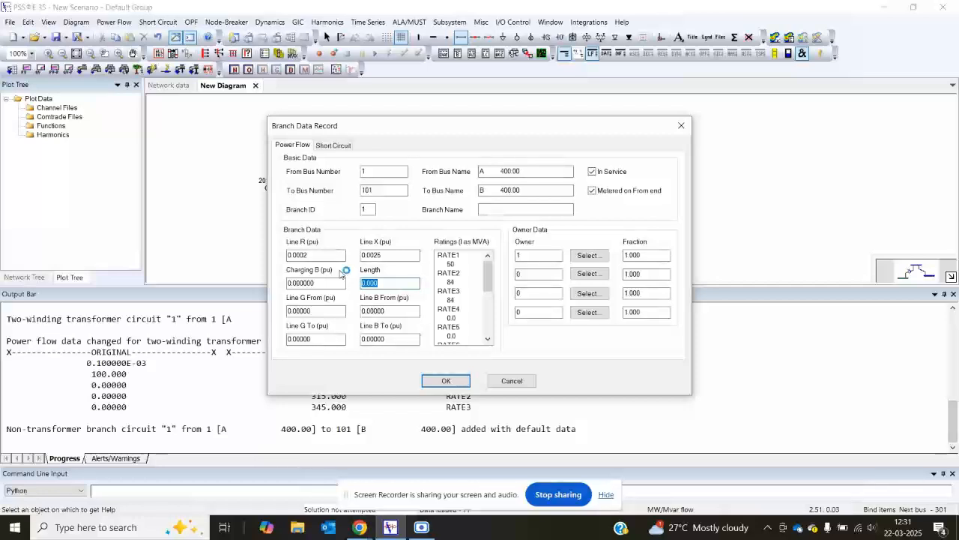
type("20")
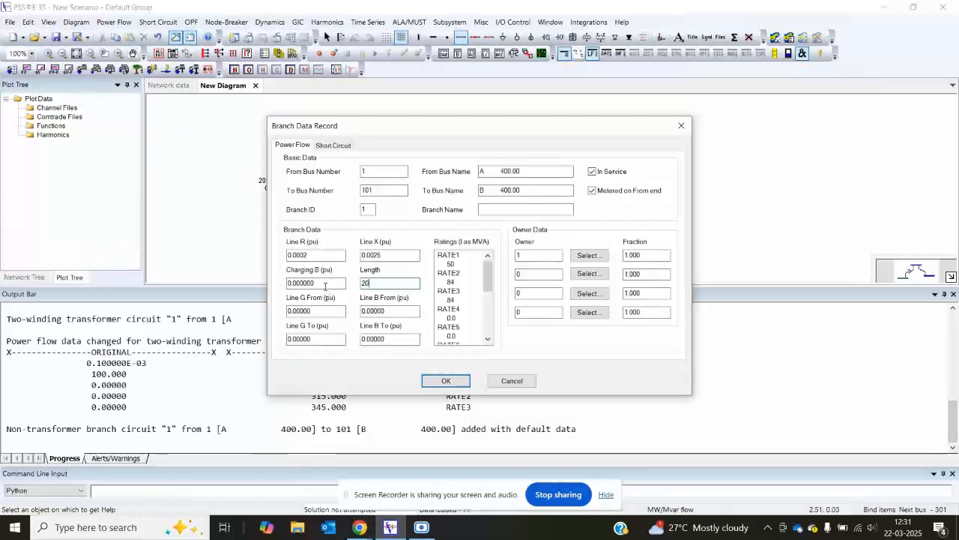
Step: Set the branch's Charging B to 0.002 pu and Line B From to -0.72 pu, and accept the branch data
double_click(319, 283)
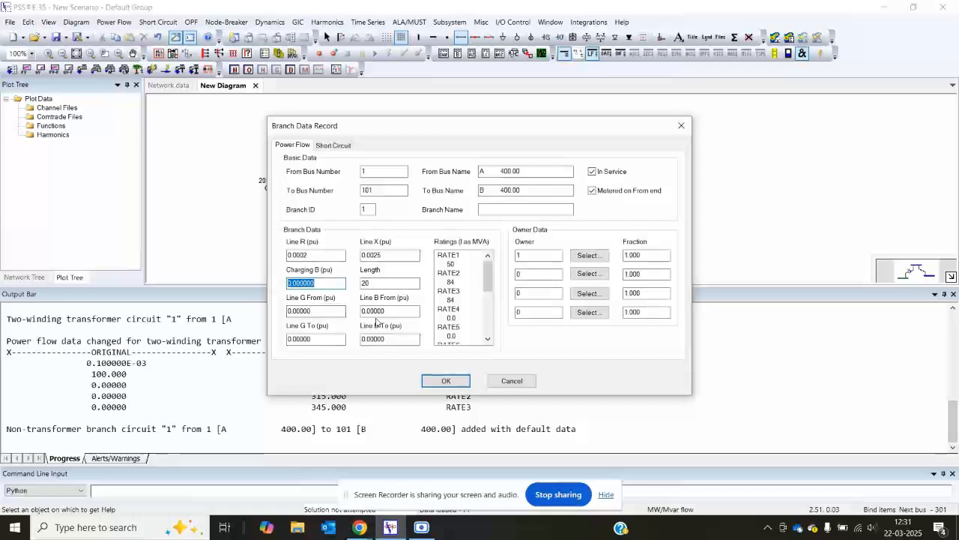
type("0.00")
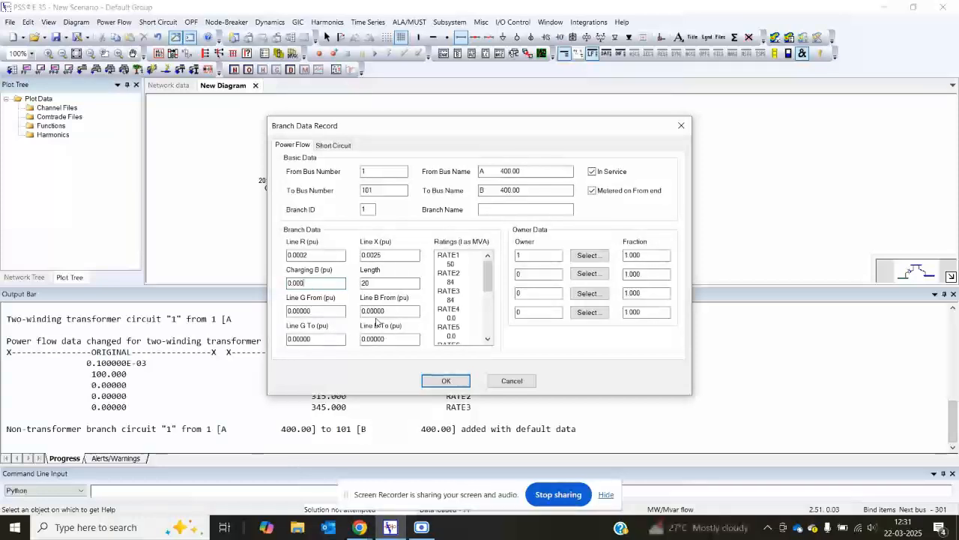
type("2")
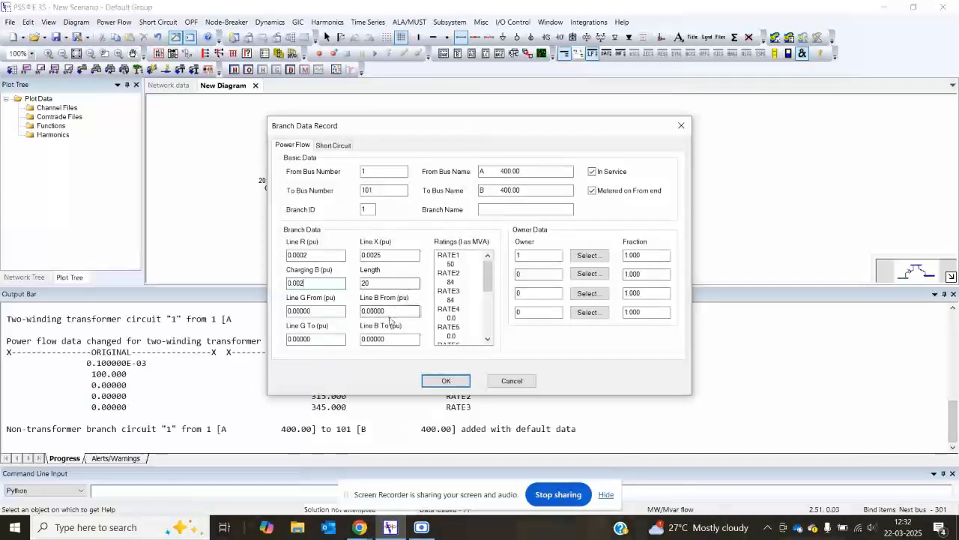
left_click(392, 310)
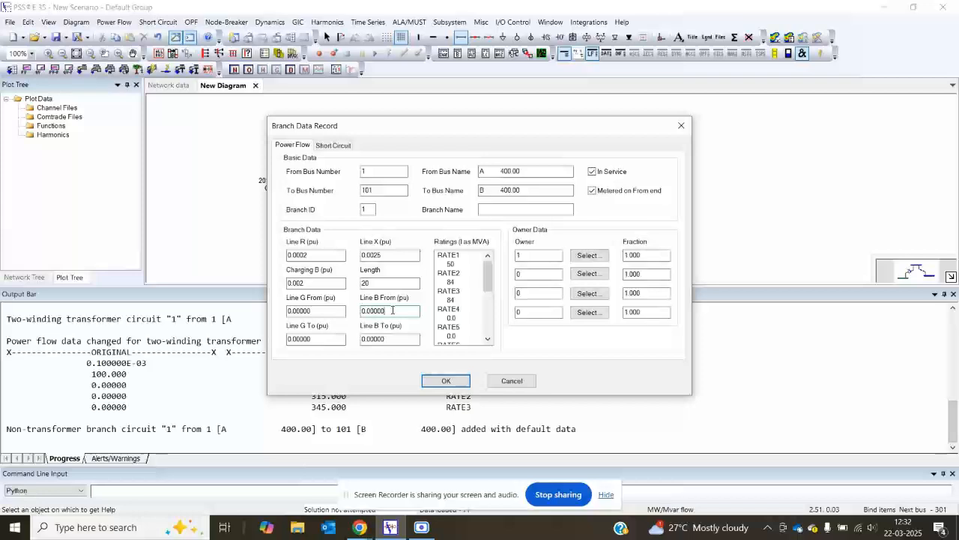
left_click_drag(392, 309, 365, 311)
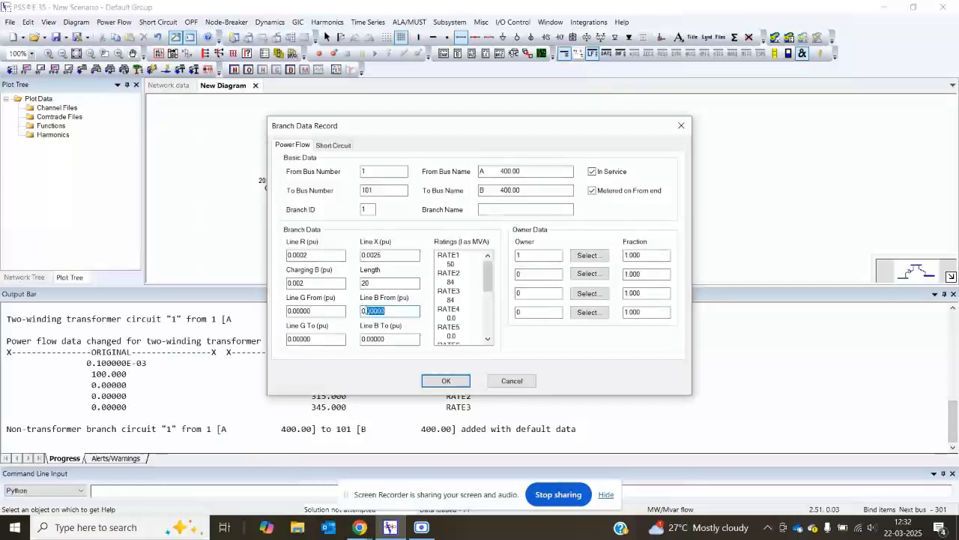
type(".72")
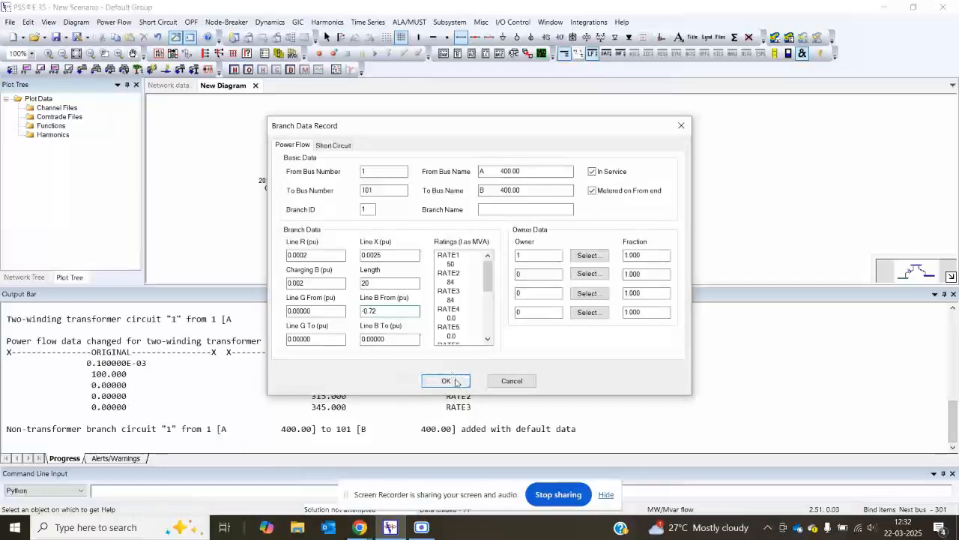
left_click(447, 381)
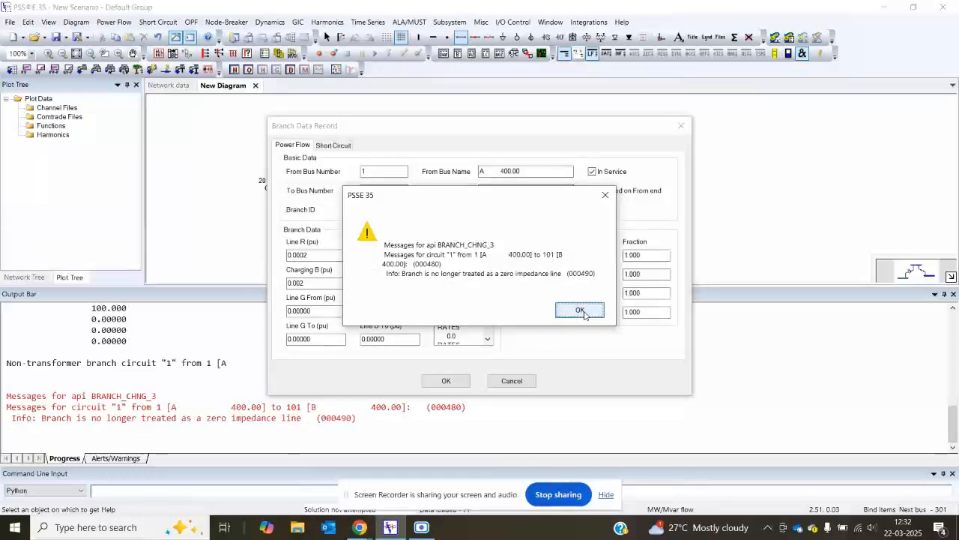
Step: Place a bus below bus A, name it ER and set its base voltage to 400 kV
left_click(579, 311)
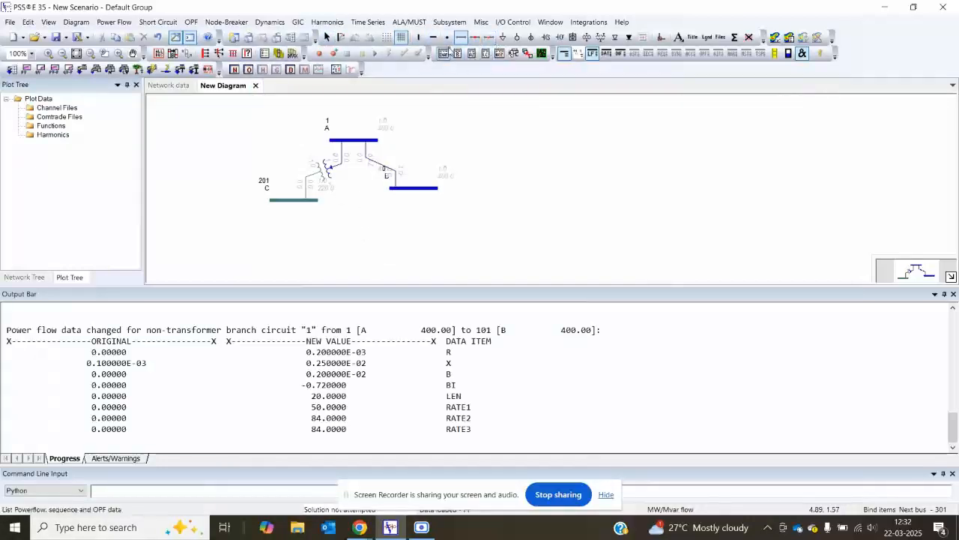
left_click(434, 37)
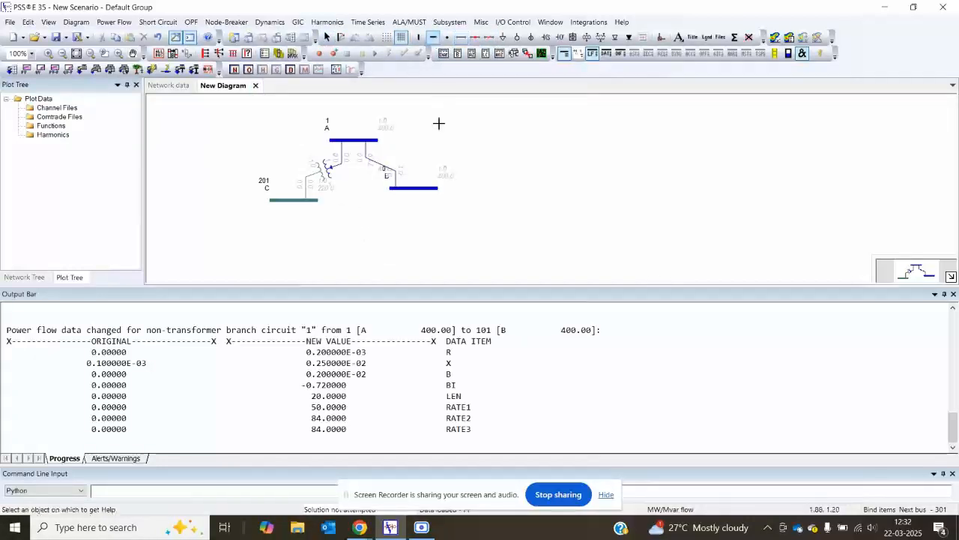
left_click(353, 236)
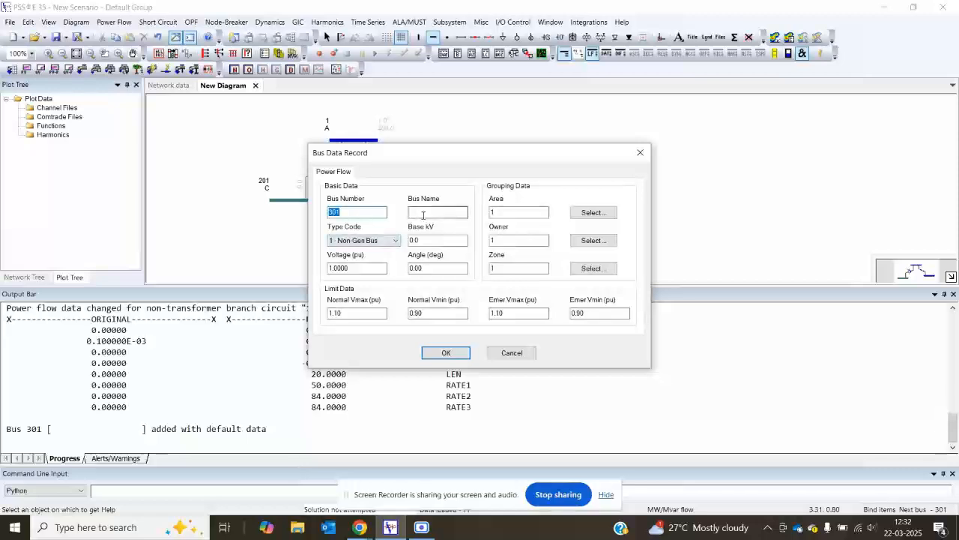
left_click(423, 212)
type("ER")
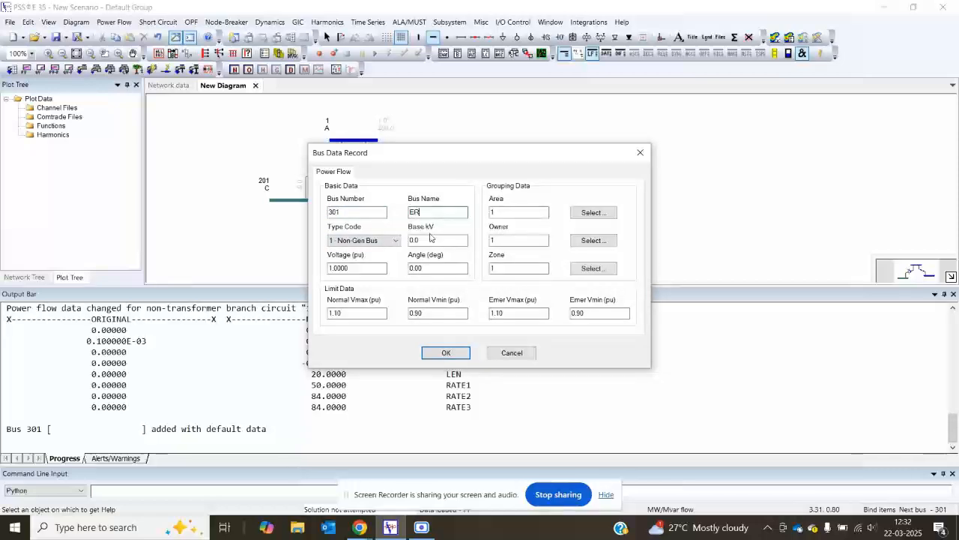
left_click_drag(425, 241, 371, 242)
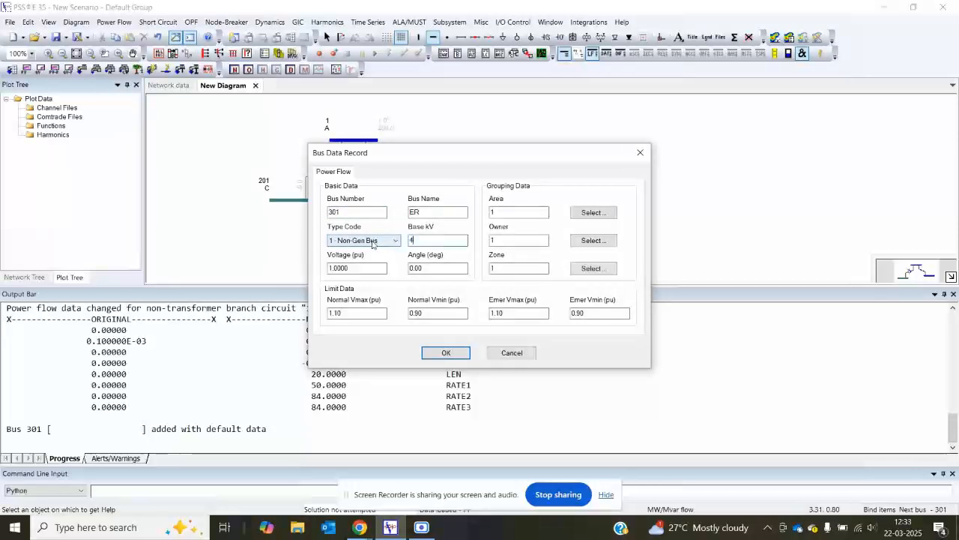
left_click(446, 352)
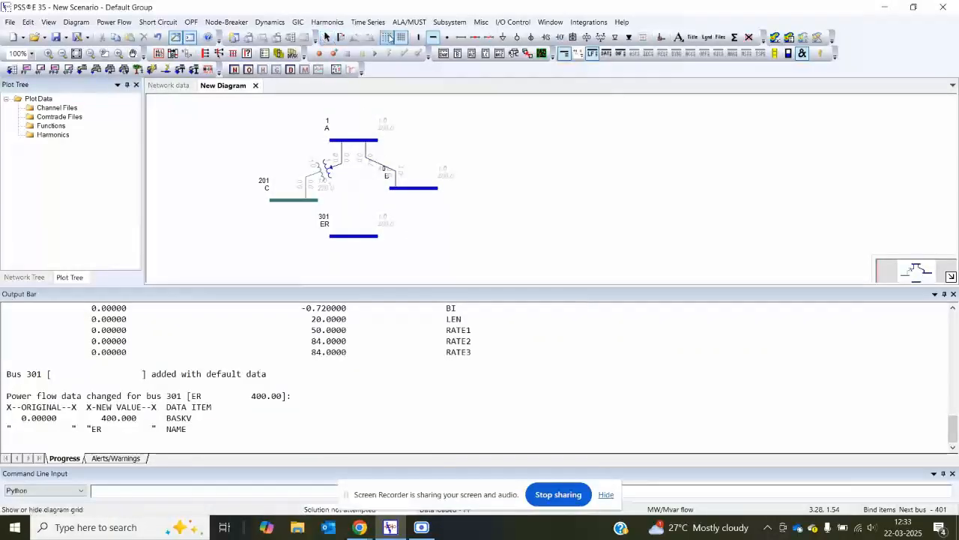
Step: Draw a branch from bus B to bus ER and accept its default data
left_click(463, 39)
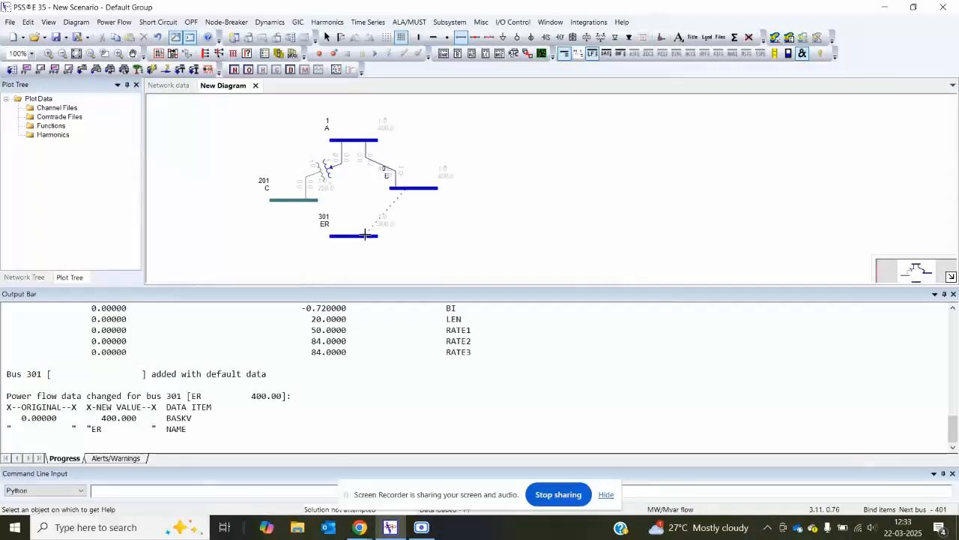
left_click(365, 236)
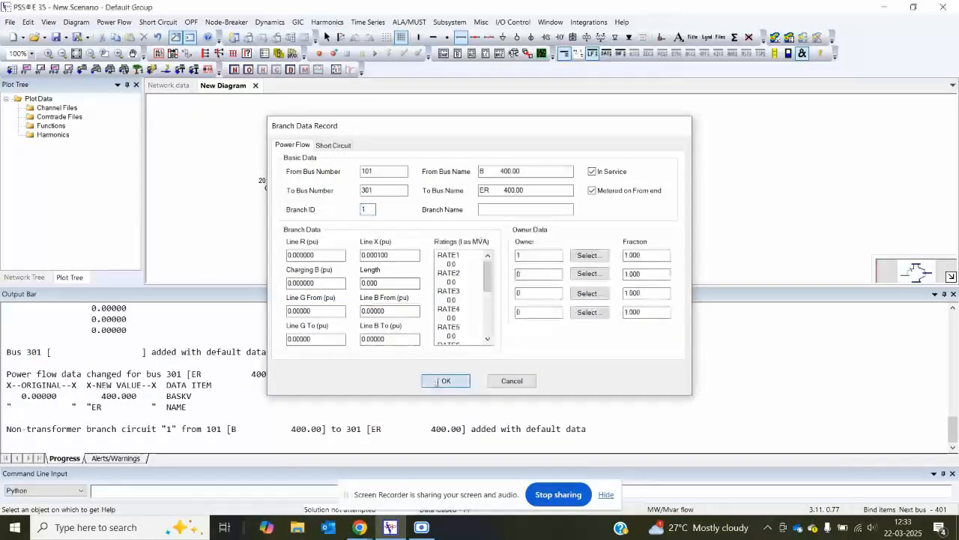
left_click(445, 381)
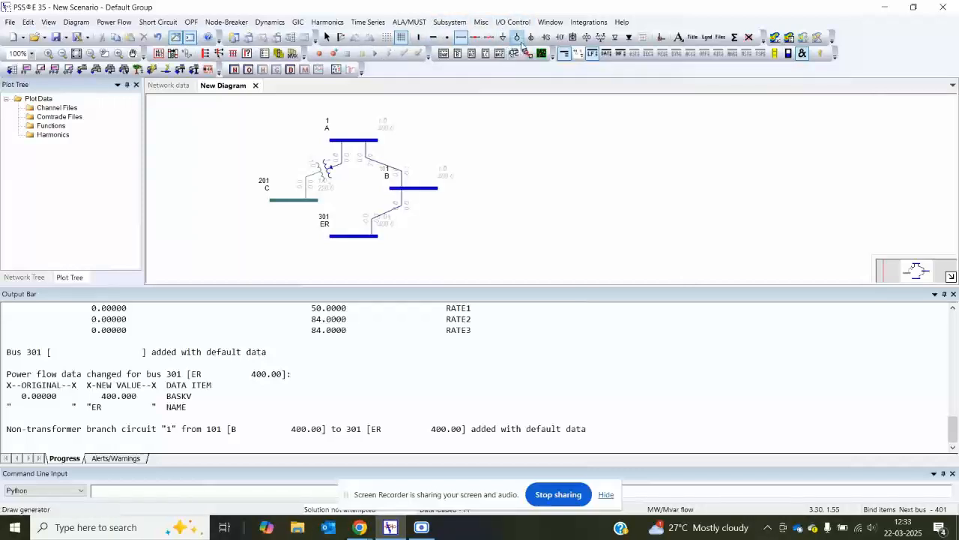
Step: Add a generator to bus ER and set its Pmax to 520 MW
left_click(517, 39)
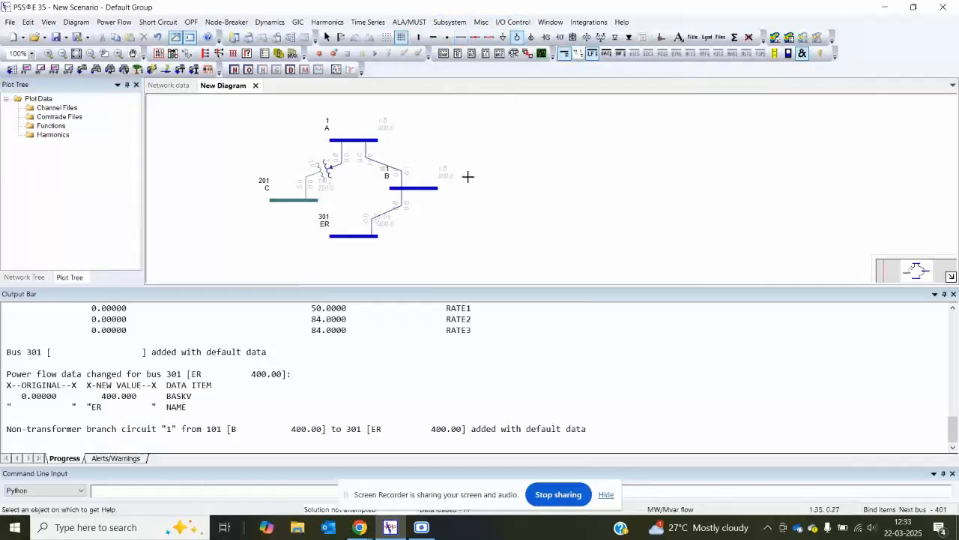
left_click(359, 237)
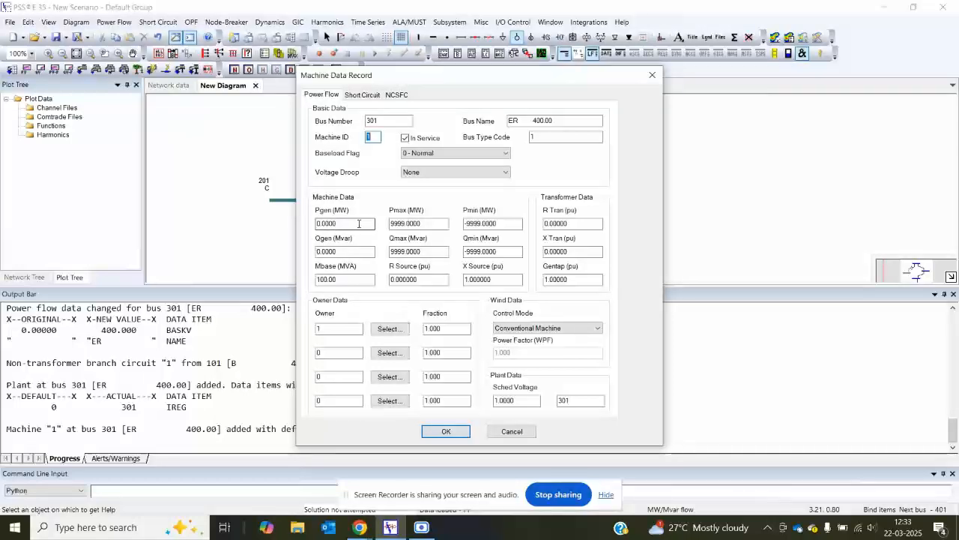
double_click(425, 222)
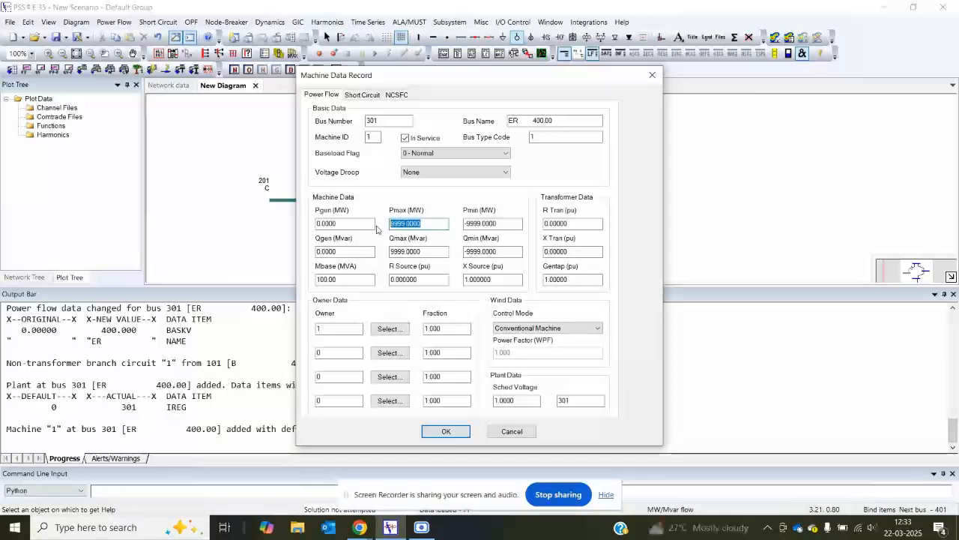
type("550")
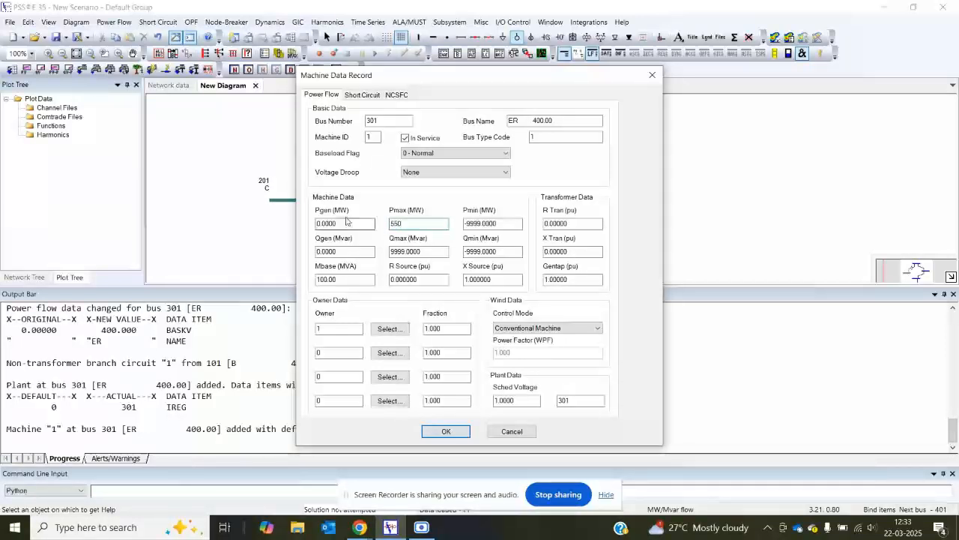
key("BackSpace")
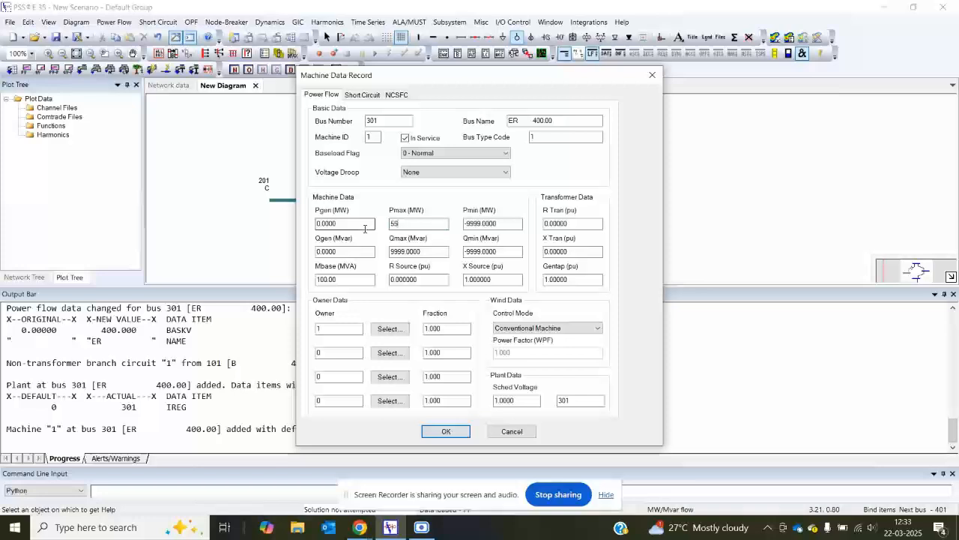
key("BackSpace")
type("20")
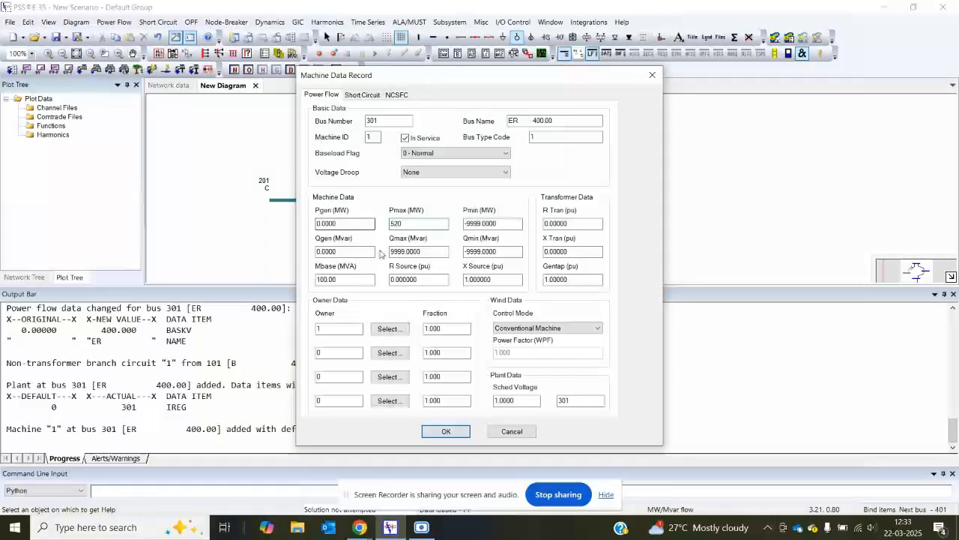
Step: Set the ER generator's Qmax to 200 Mvar and Qmin to -200 Mvar
left_click(428, 251)
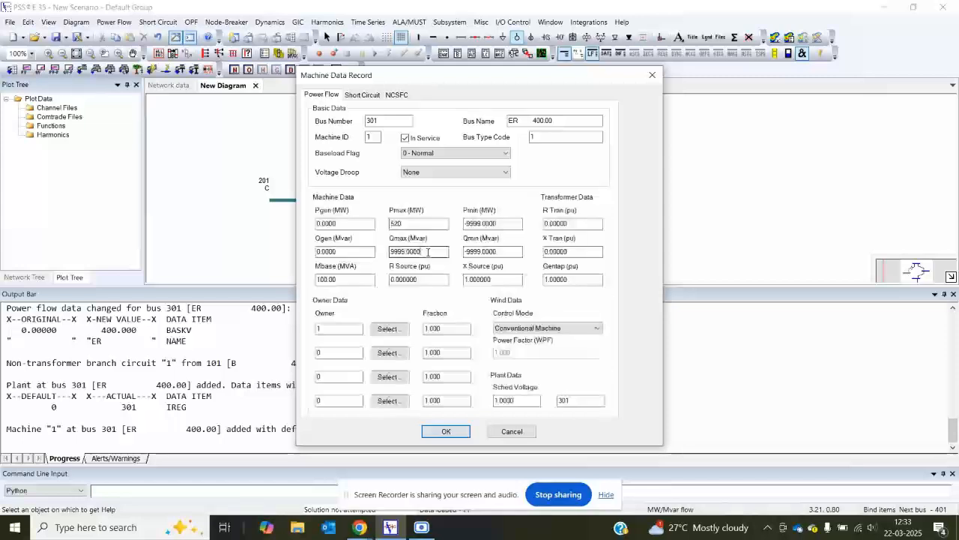
left_click_drag(428, 252, 380, 251)
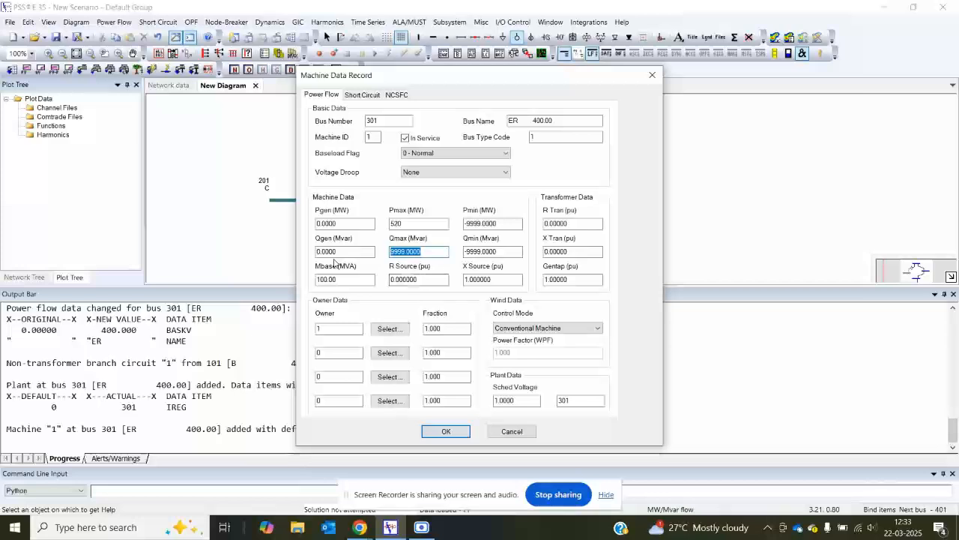
type("3")
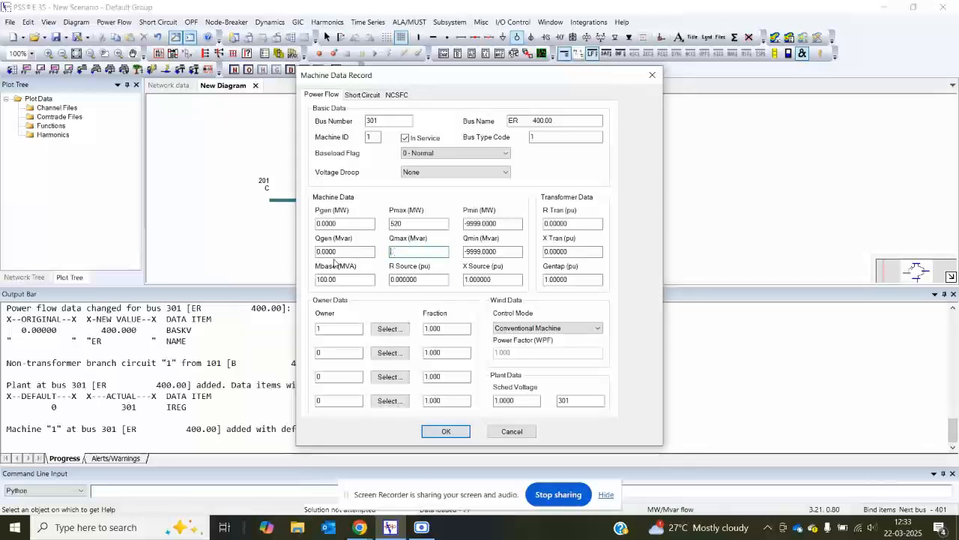
key("BackSpace")
type("200")
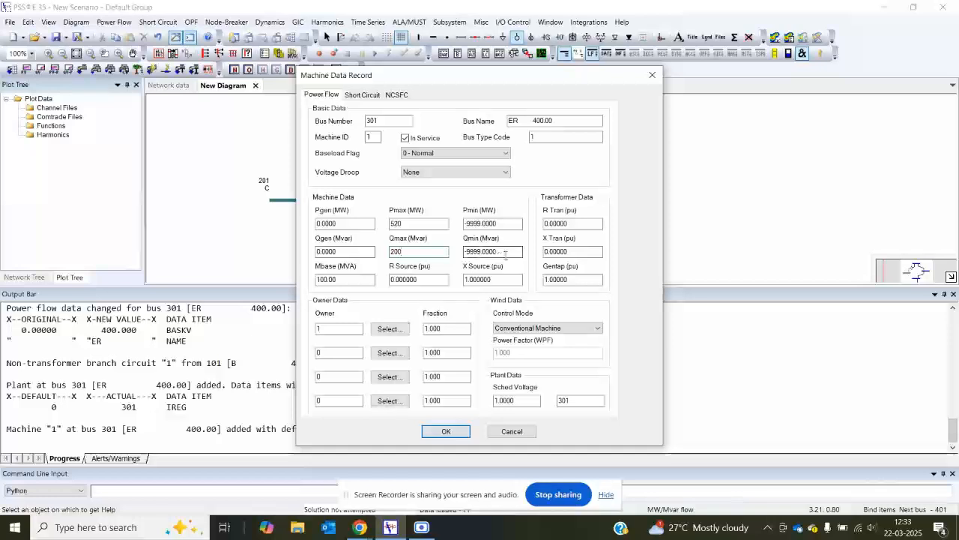
left_click_drag(505, 255, 468, 251)
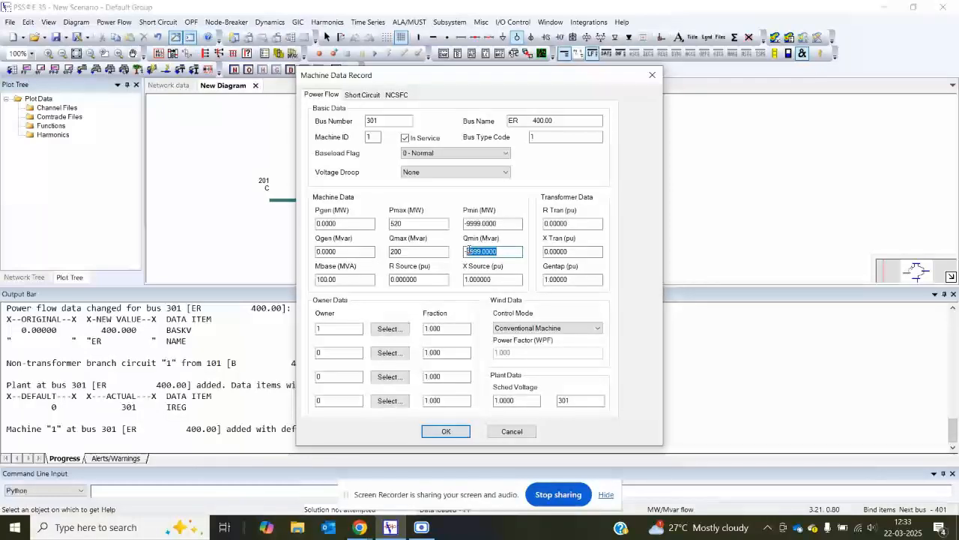
type("300")
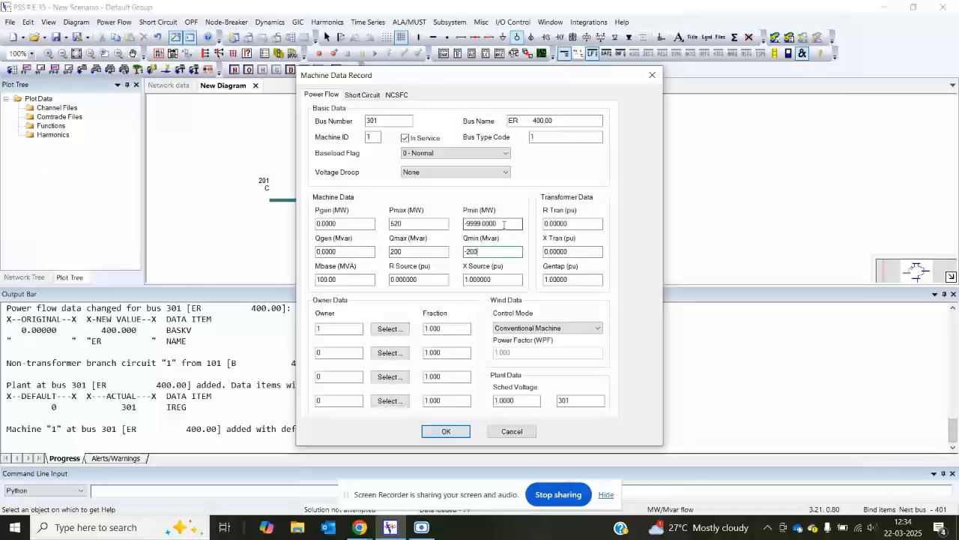
Step: Set the ER generator's Pmin to 260 MW and Mbase to 550 MVA
left_click(507, 223)
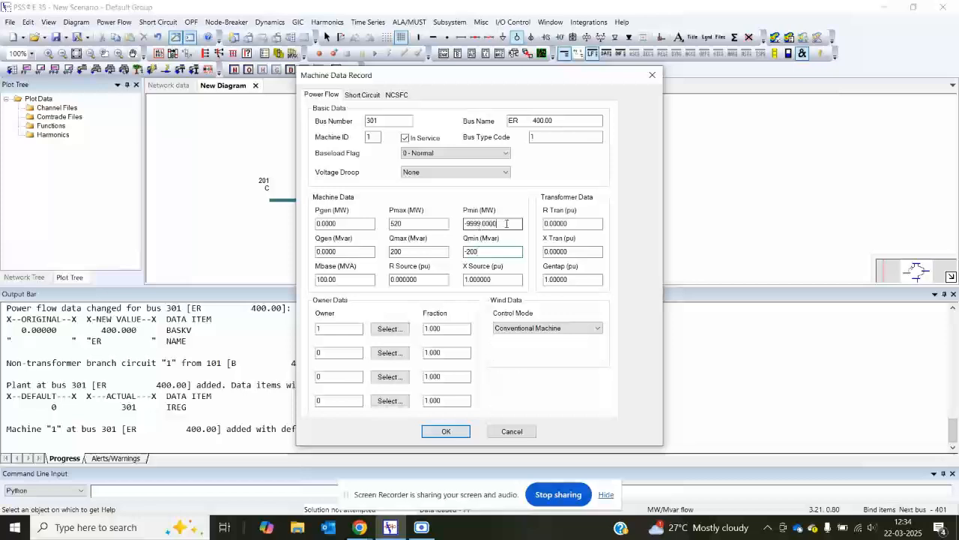
left_click_drag(506, 223, 463, 224)
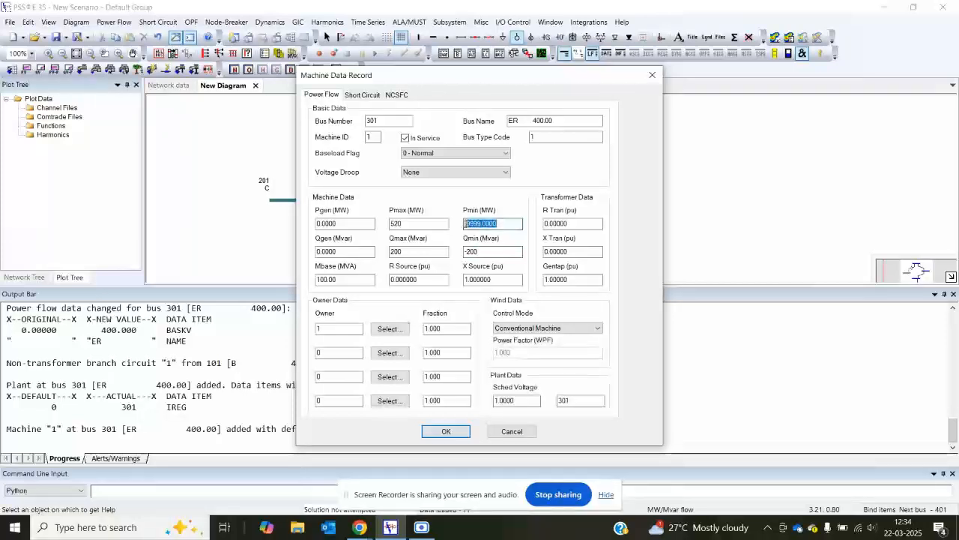
type("260")
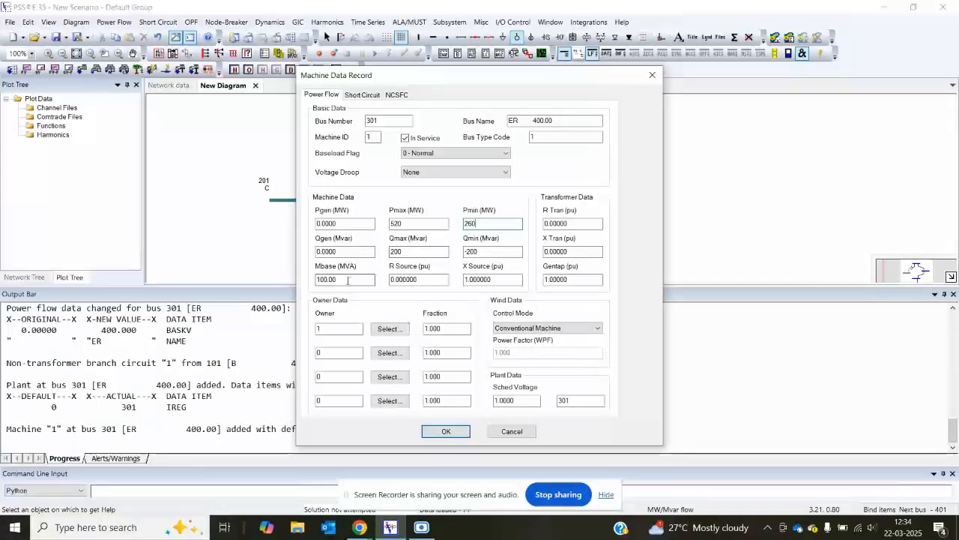
left_click_drag(347, 279, 305, 280)
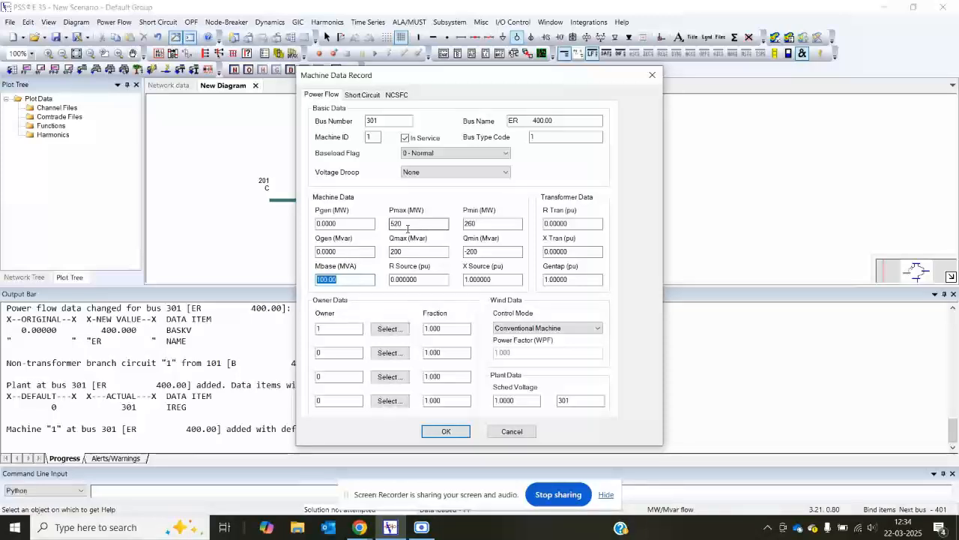
type("550")
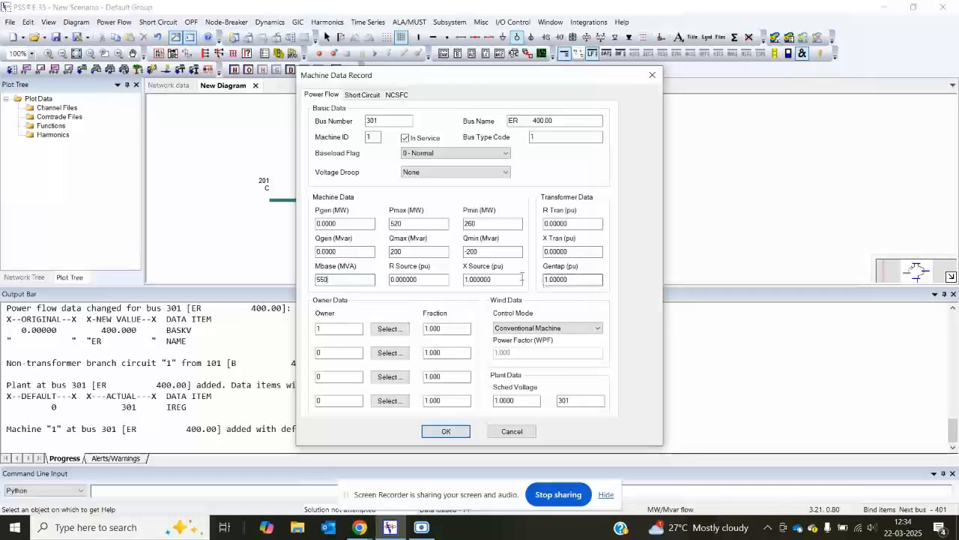
Step: Set the ER generator's X Source to 0.18 pu and X Tran to 0.2 pu, and accept the machine data
left_click(368, 95)
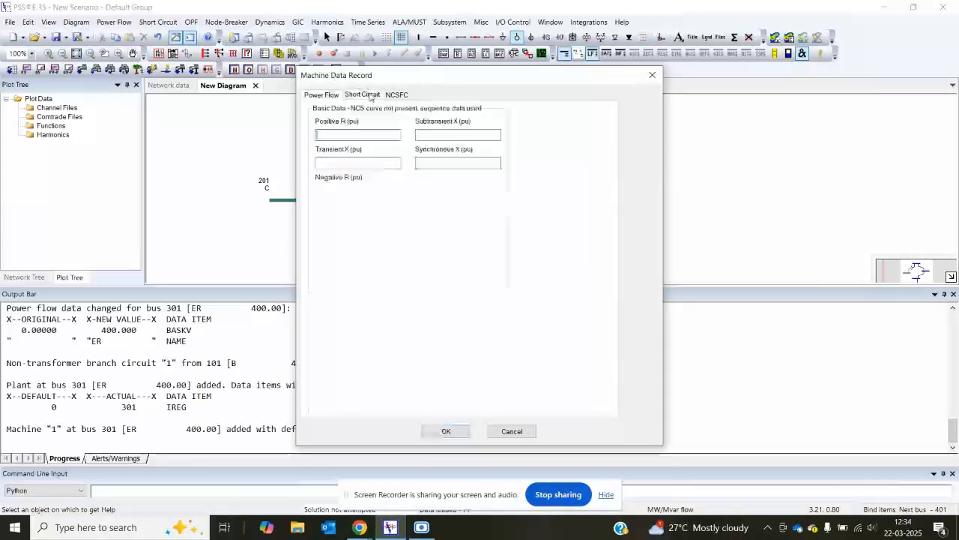
left_click(327, 95)
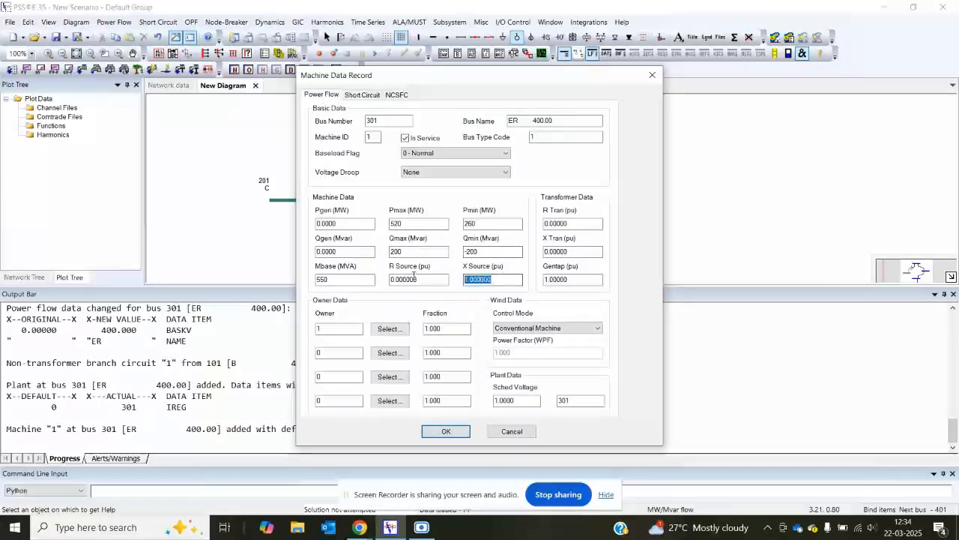
type("0.18")
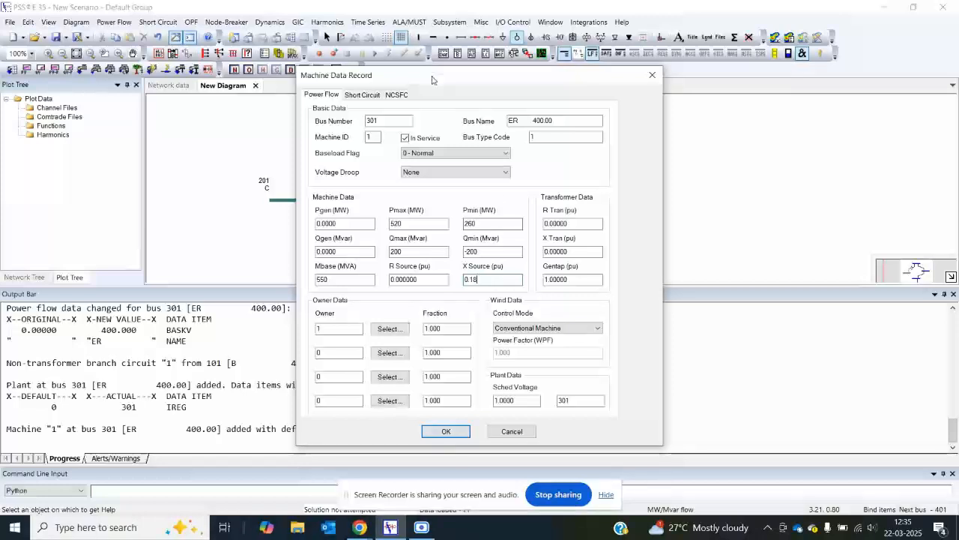
left_click(572, 250)
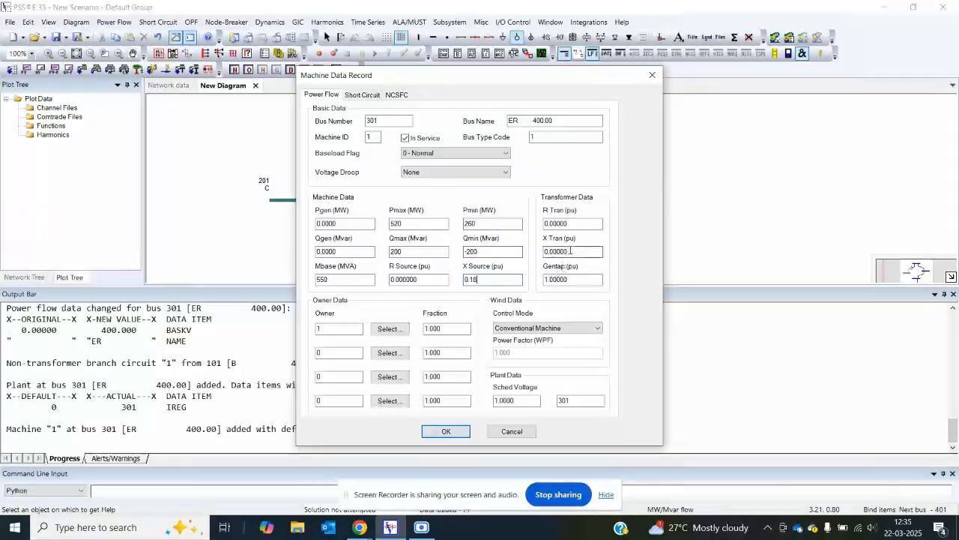
double_click(573, 250)
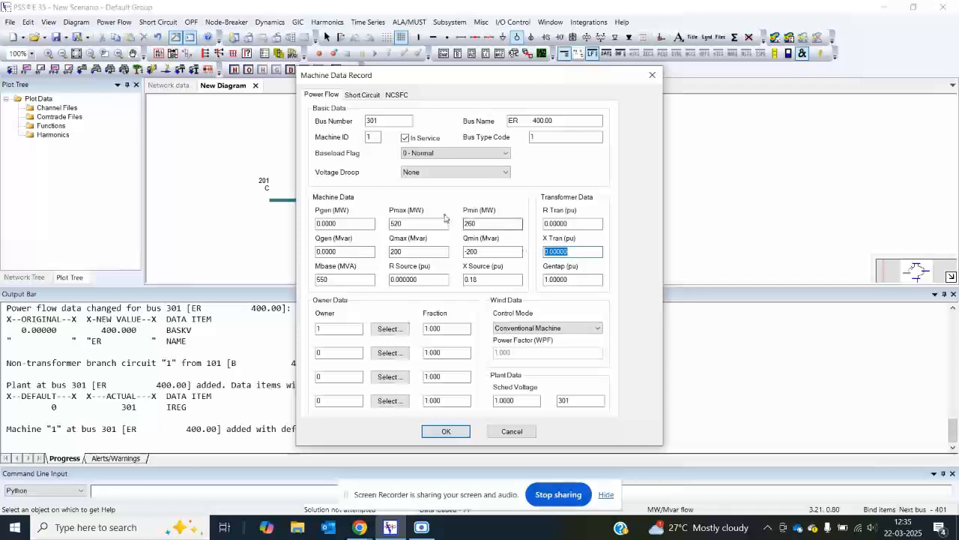
type("0.2")
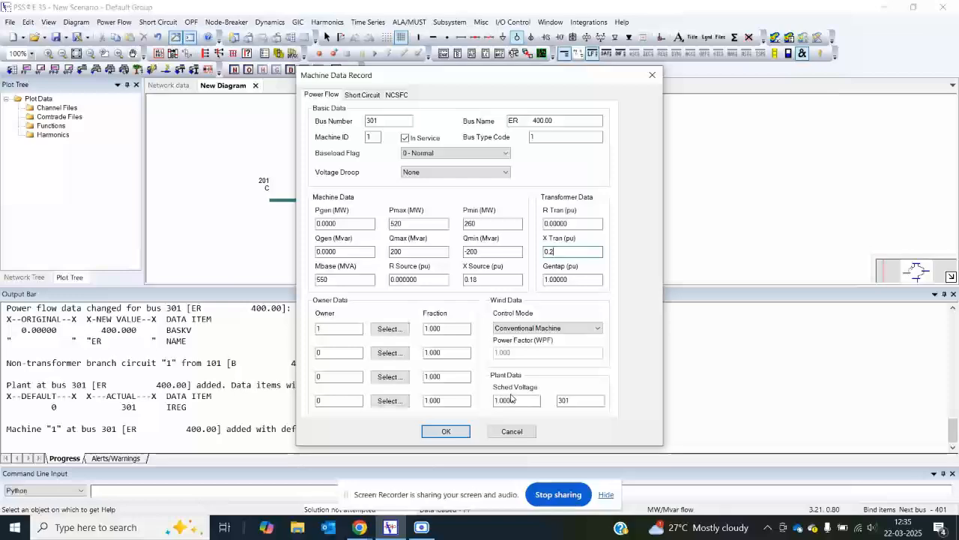
left_click_drag(436, 79, 657, 69)
left_click(782, 390)
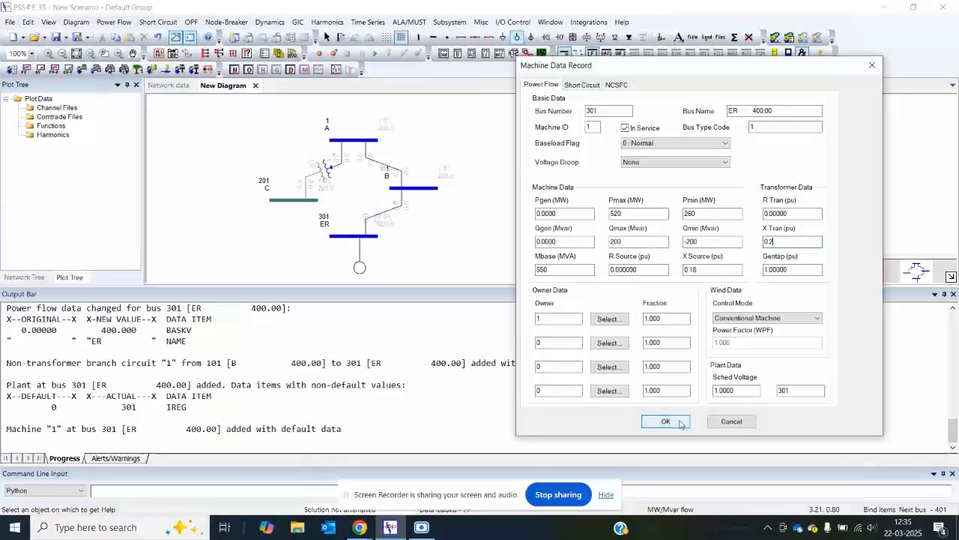
left_click(666, 421)
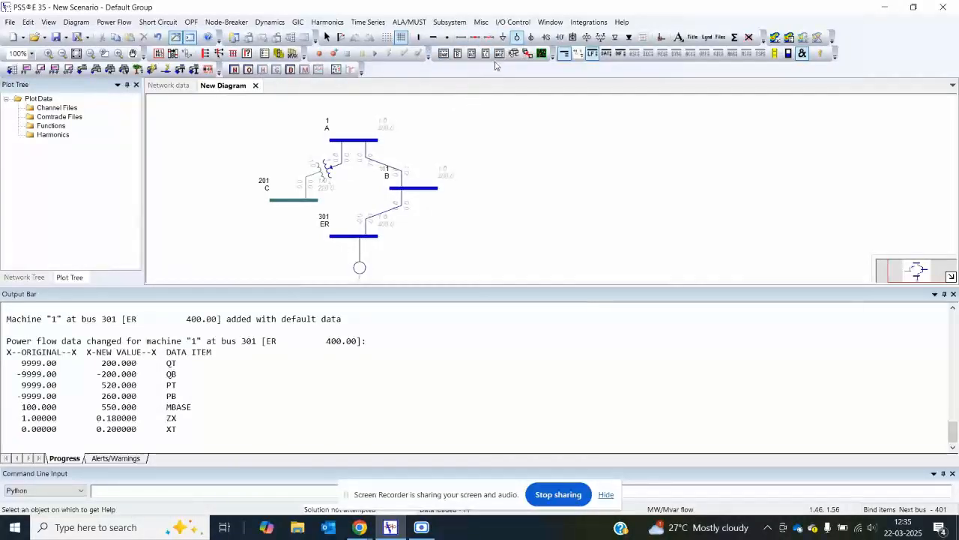
Step: Add a load to bus C with Pload 50 MW and Qload 20 Mvar
left_click(503, 39)
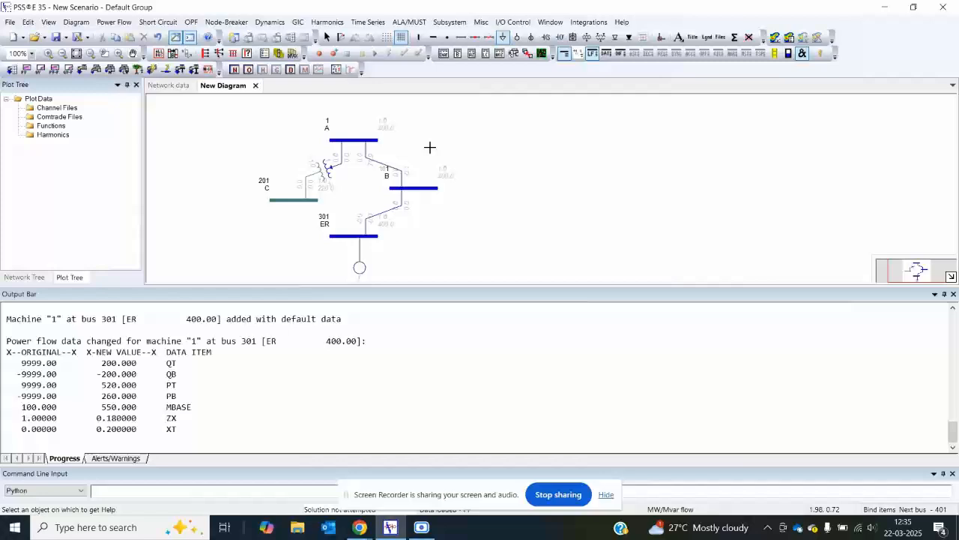
left_click(287, 200)
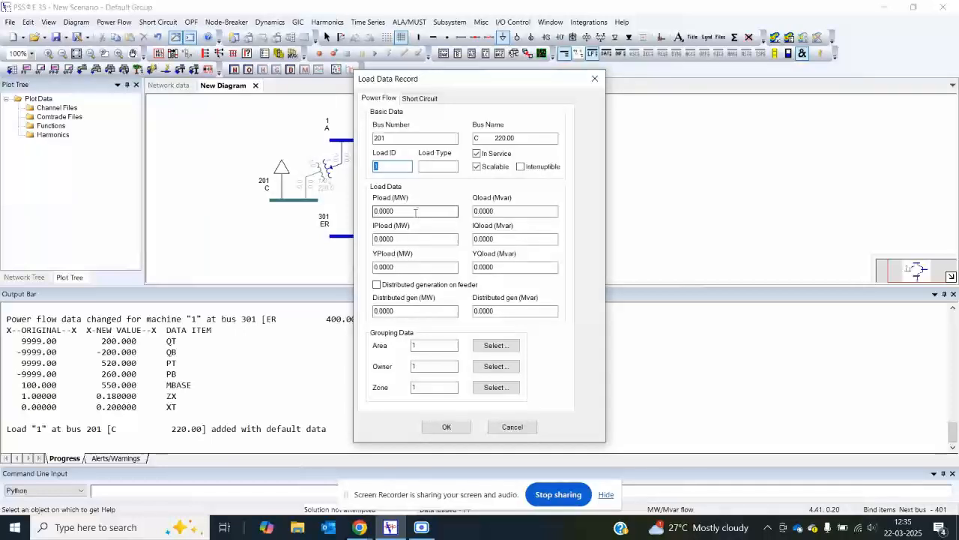
left_click_drag(395, 213, 385, 204)
double_click(384, 211)
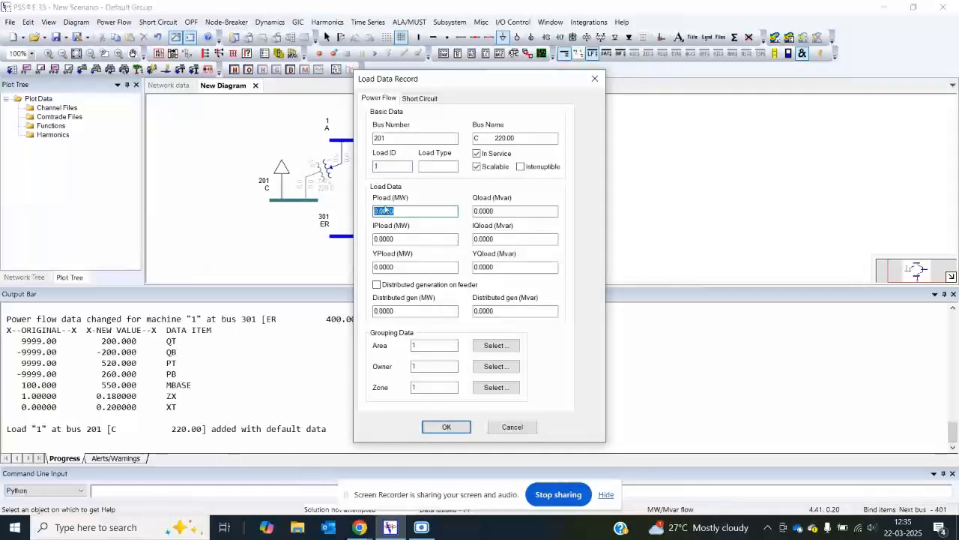
type("50")
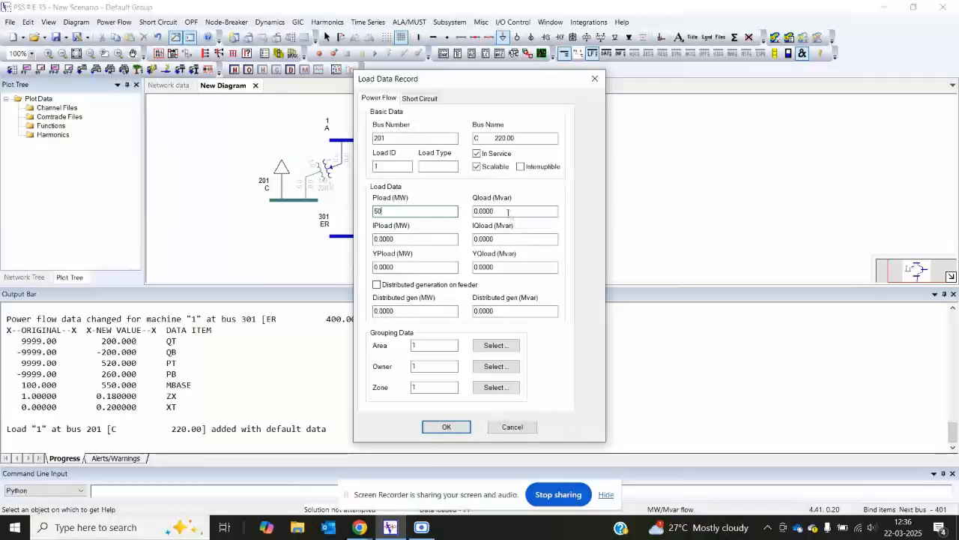
key("Tab")
type("20")
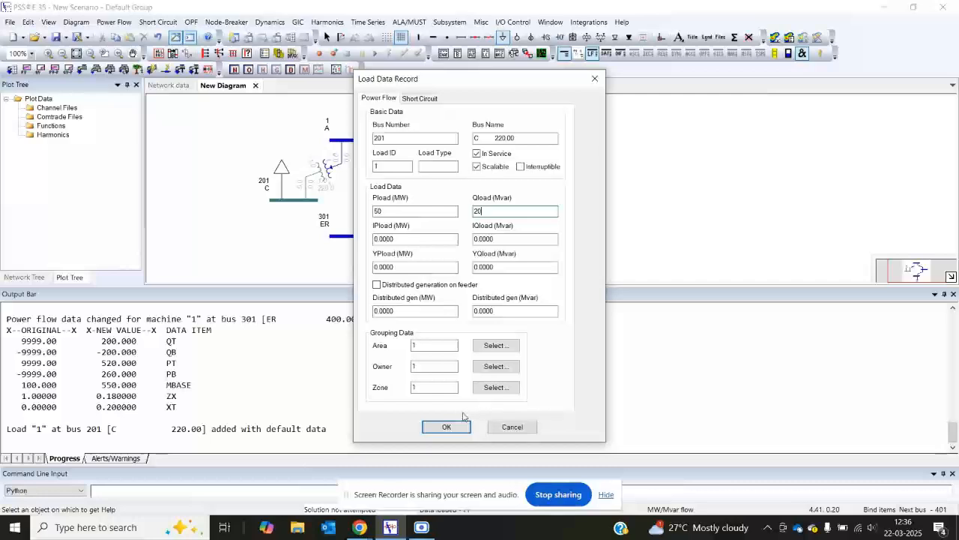
left_click(447, 428)
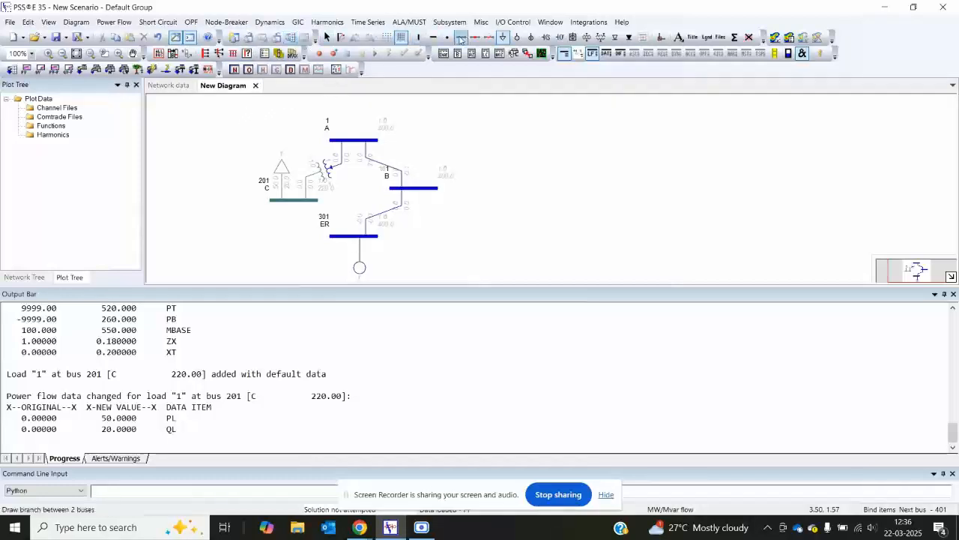
Step: Add a generator to bus A with an Mbase of 500 MVA, keeping the other machine defaults
left_click(517, 38)
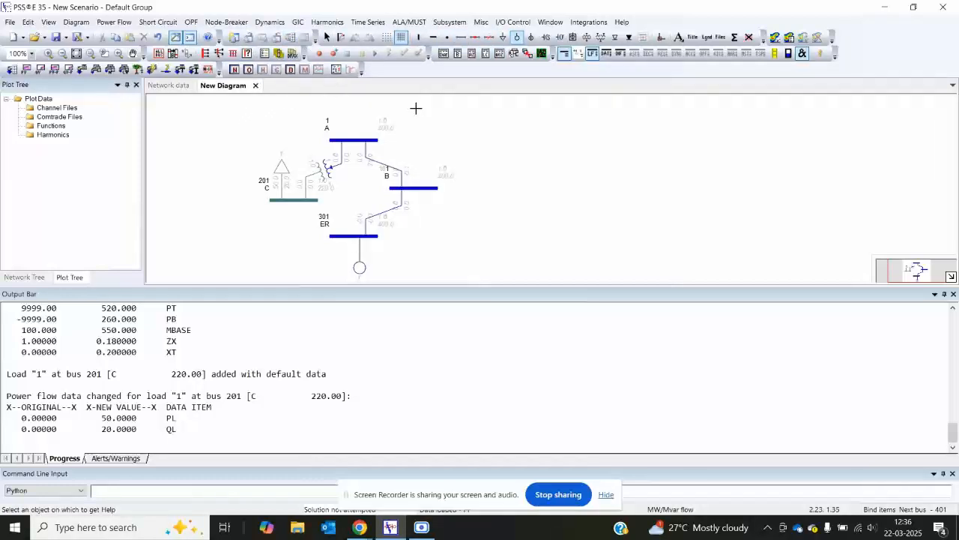
left_click(359, 138)
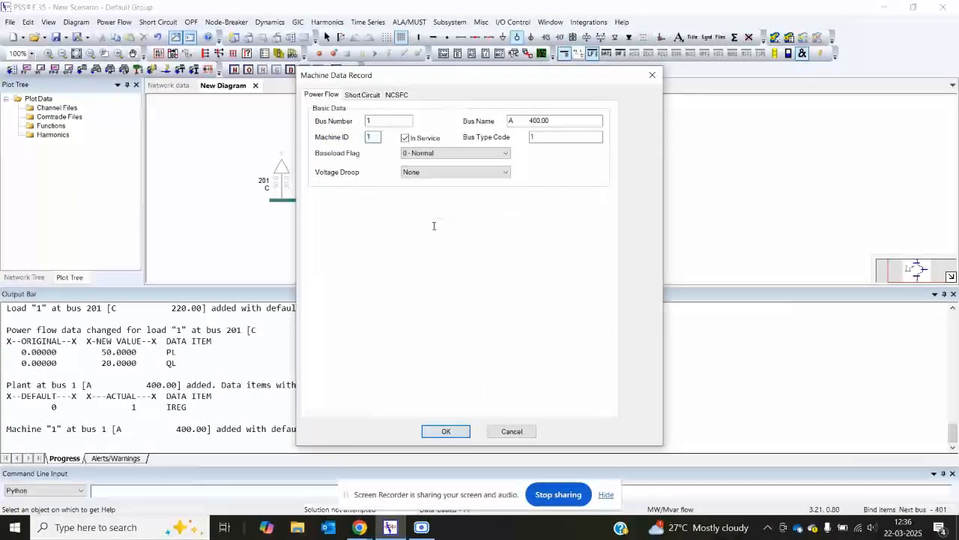
left_click(433, 225)
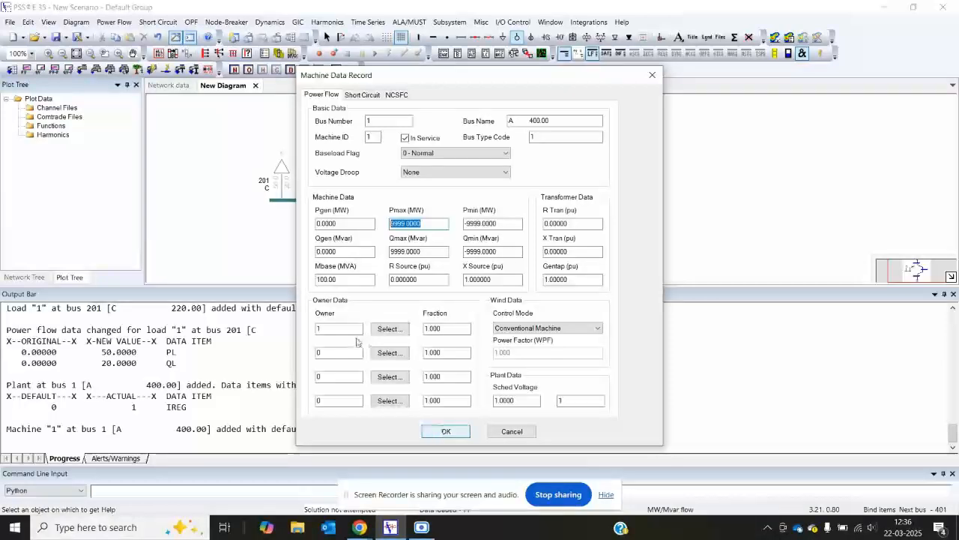
left_click(337, 279)
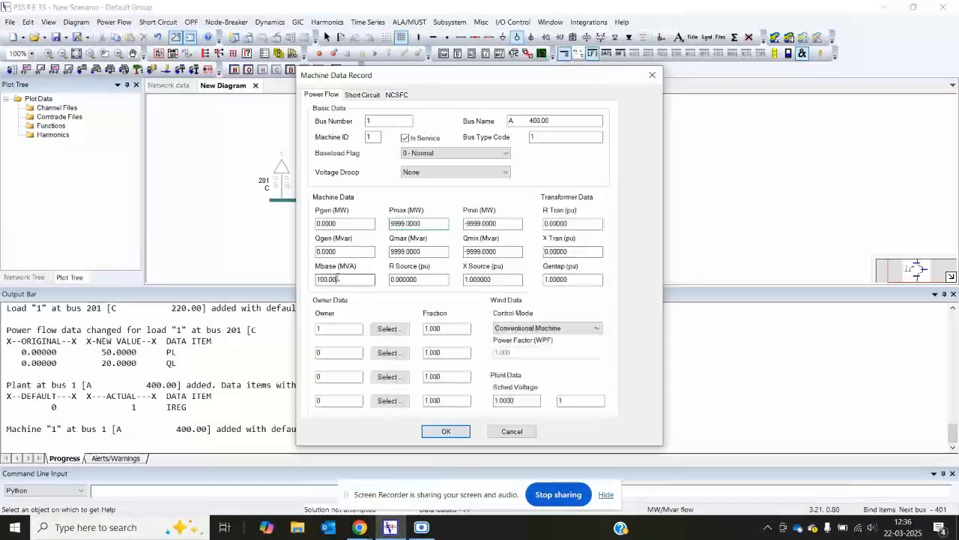
left_click_drag(337, 279, 256, 274)
type("5")
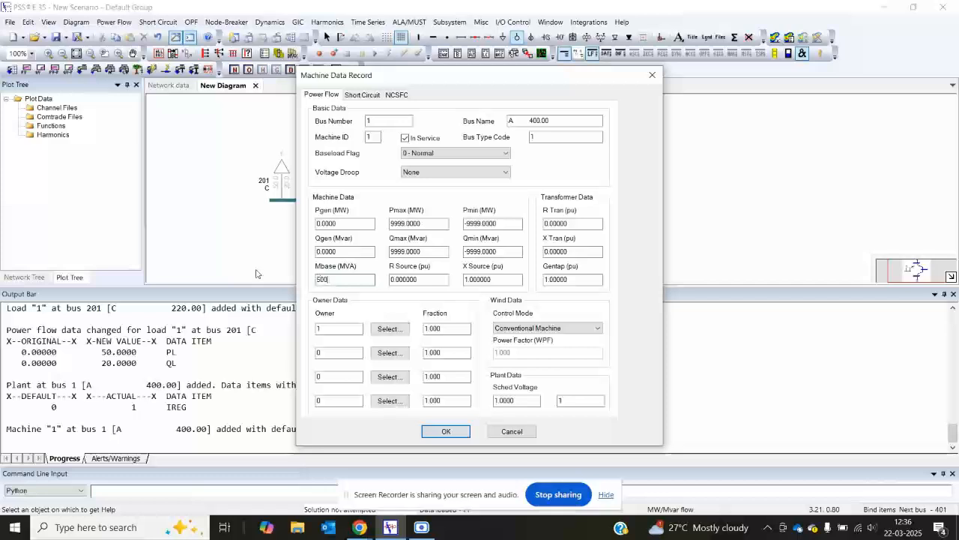
left_click(445, 431)
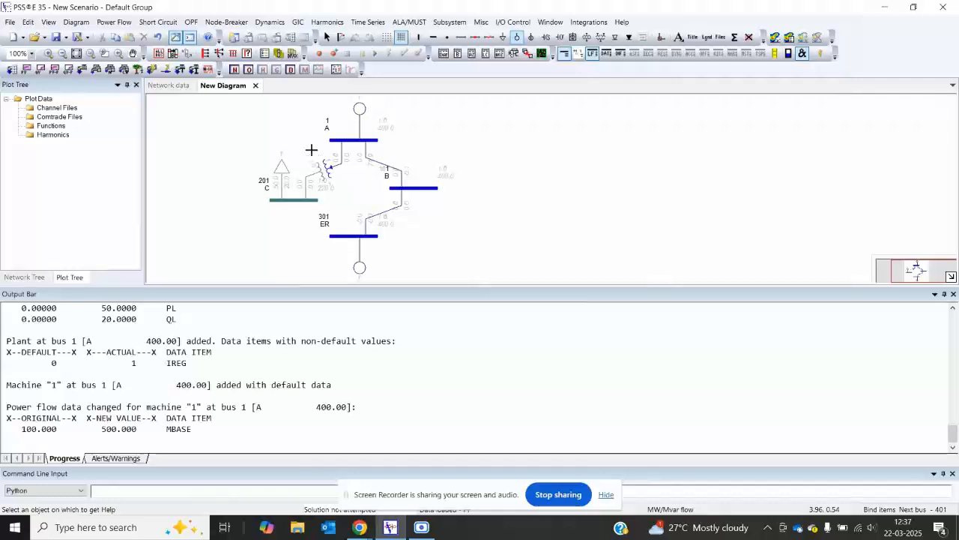
Step: Try to solve the power flow with the Full Newton-Raphson method and dismiss the resulting message
left_click(113, 23)
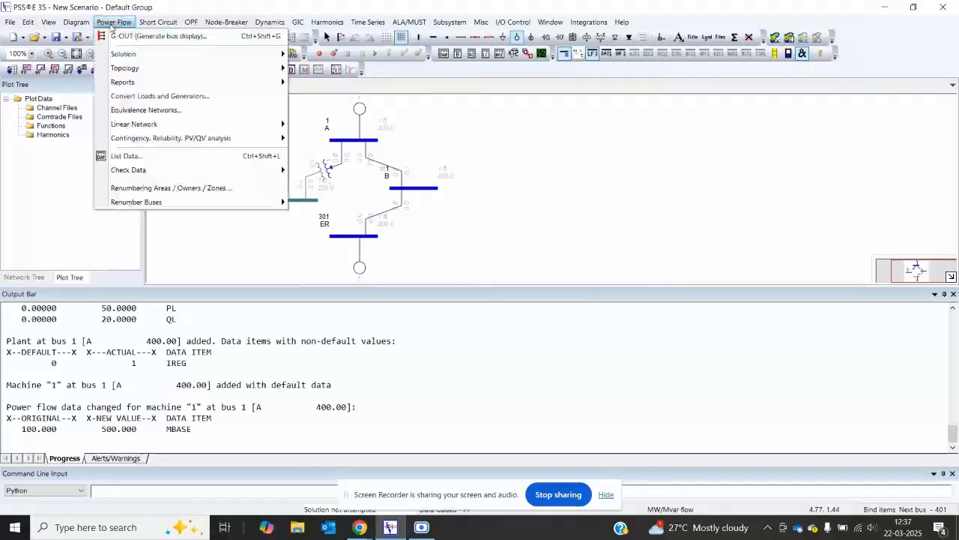
mouse_move(123, 59)
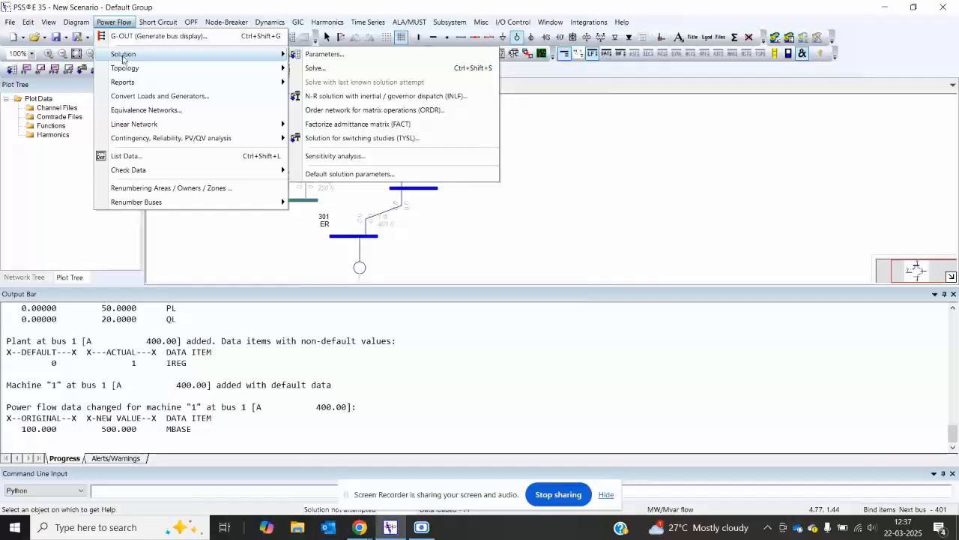
left_click(315, 68)
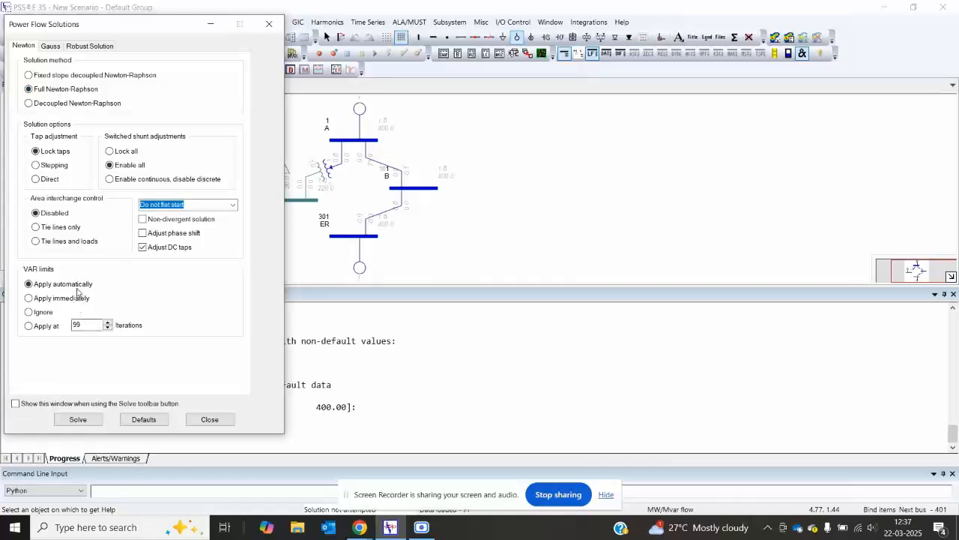
left_click(76, 419)
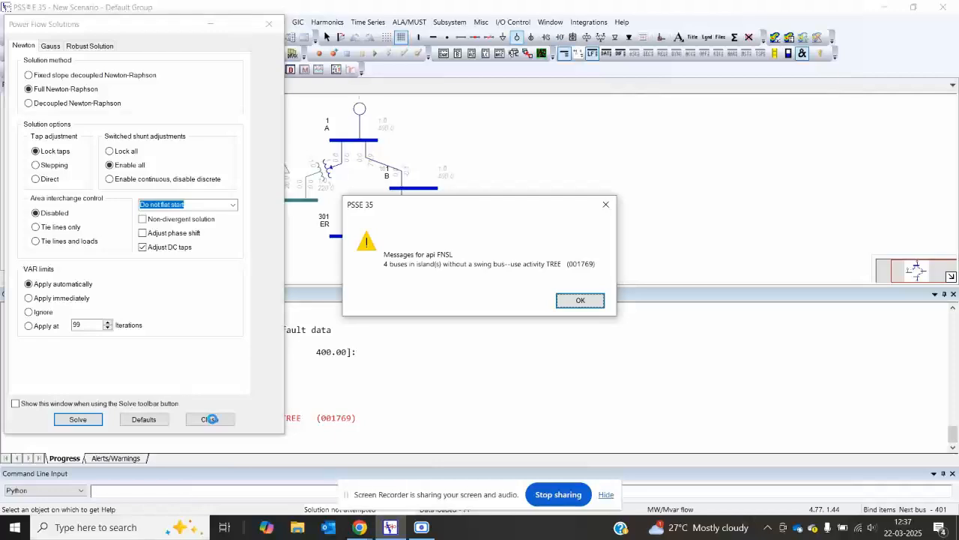
left_click(582, 300)
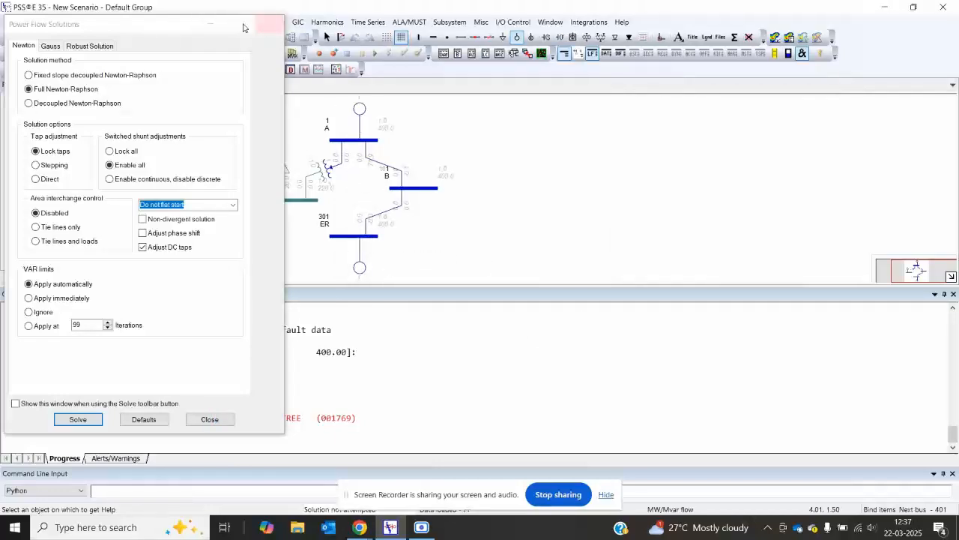
Step: Change the type code of bus A to 3 - Swing Bus
left_click_drag(184, 30, 163, 160)
left_click(326, 37)
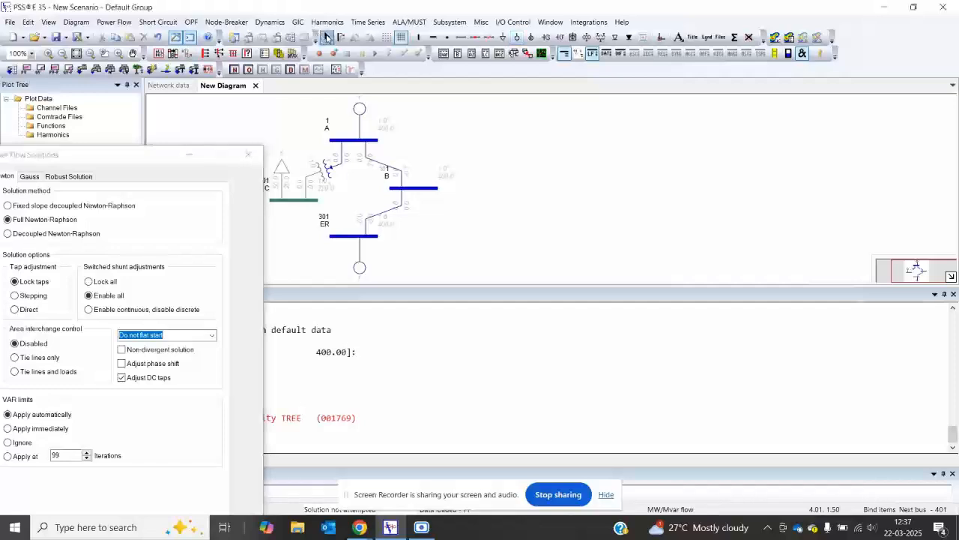
double_click(350, 141)
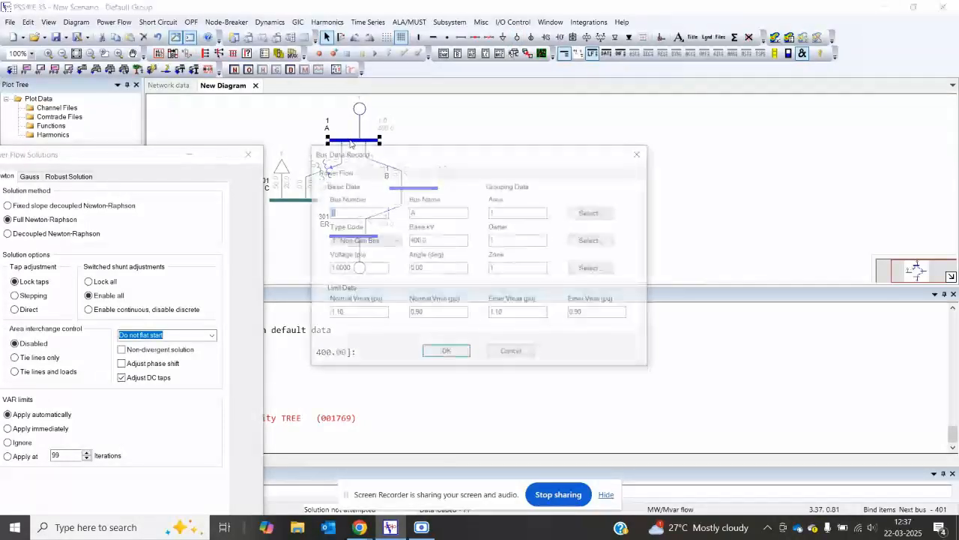
left_click(399, 243)
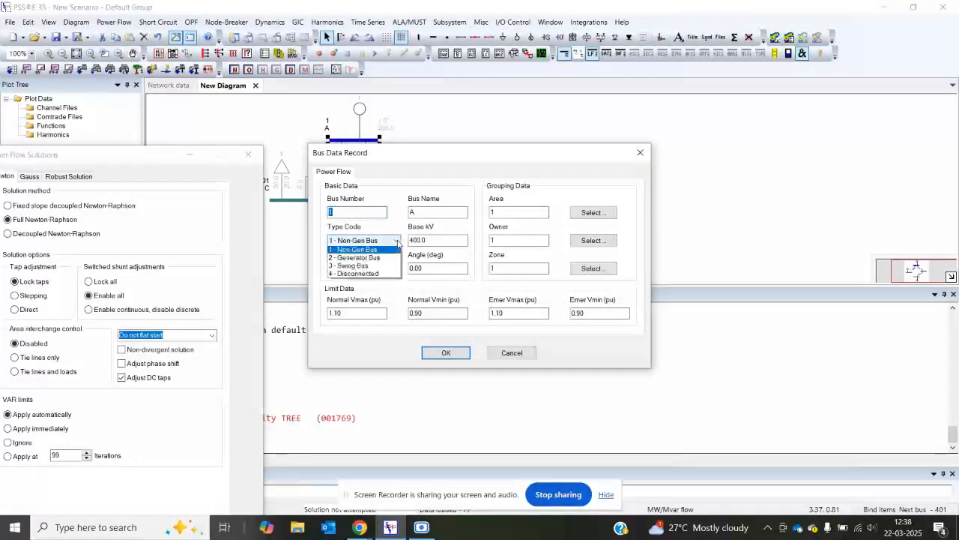
left_click(369, 267)
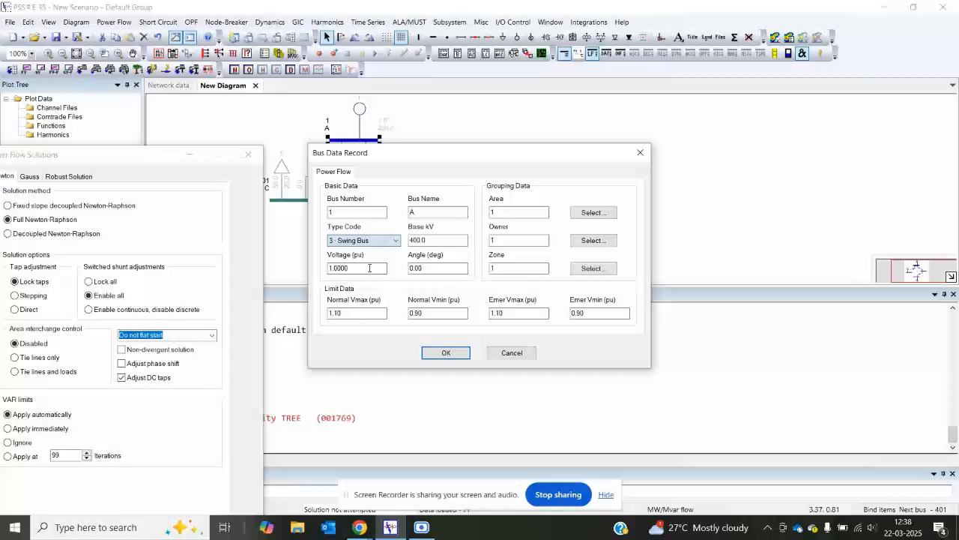
left_click(444, 352)
Step: Change the type code of bus ER to 2 - Generator Bus
double_click(377, 238)
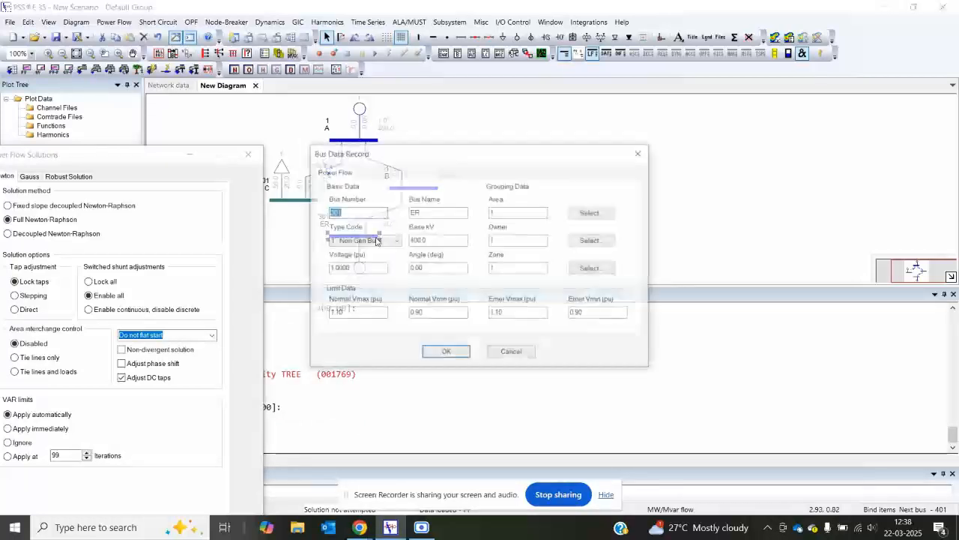
left_click(390, 240)
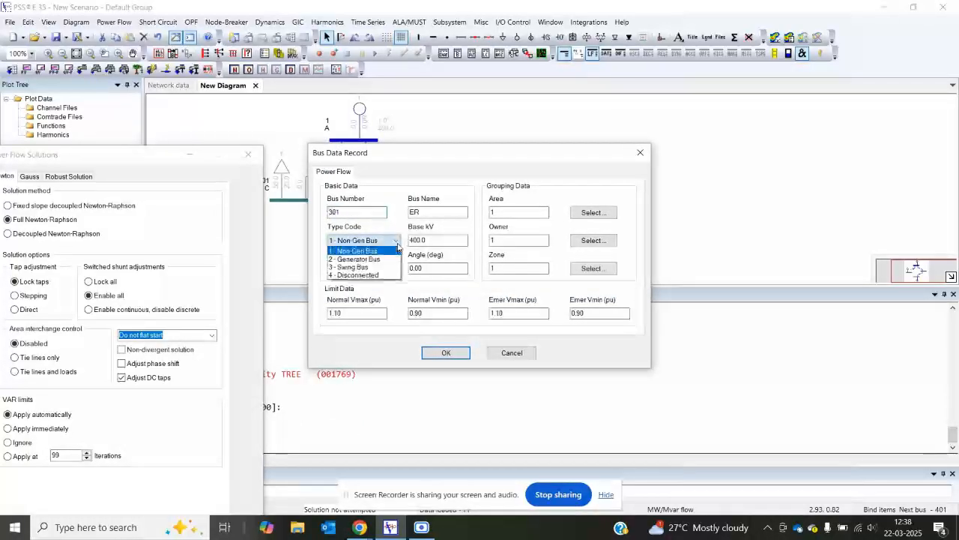
left_click(379, 266)
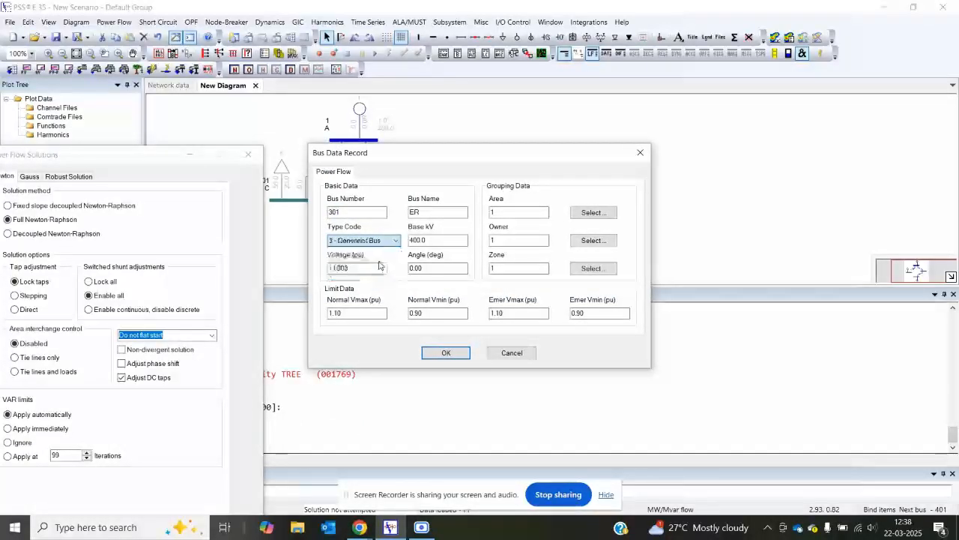
left_click(445, 353)
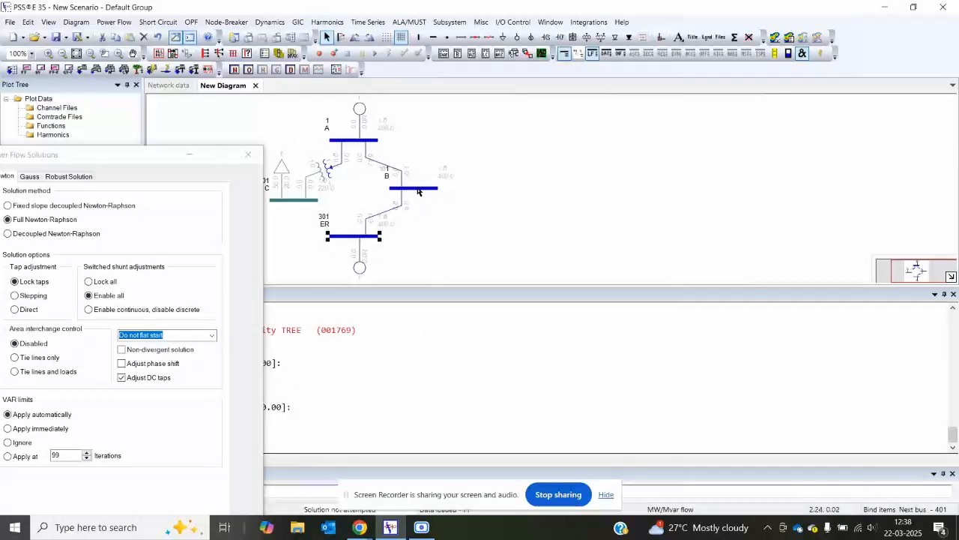
Step: Move the Power Flow Solutions window clear of the diagram and solve the case with Full Newton-Raphson
left_click_drag(207, 159, 166, 306)
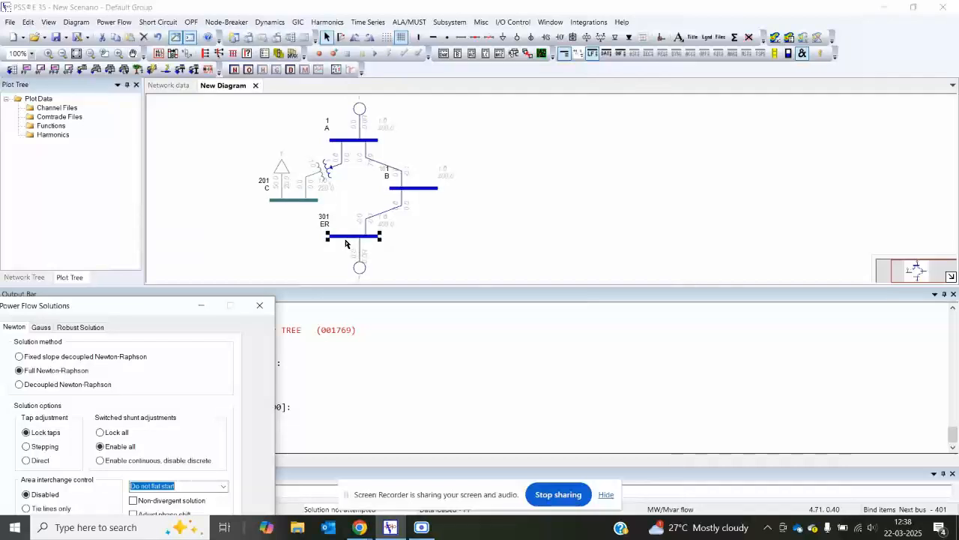
left_click_drag(168, 305, 722, 47)
left_click(628, 442)
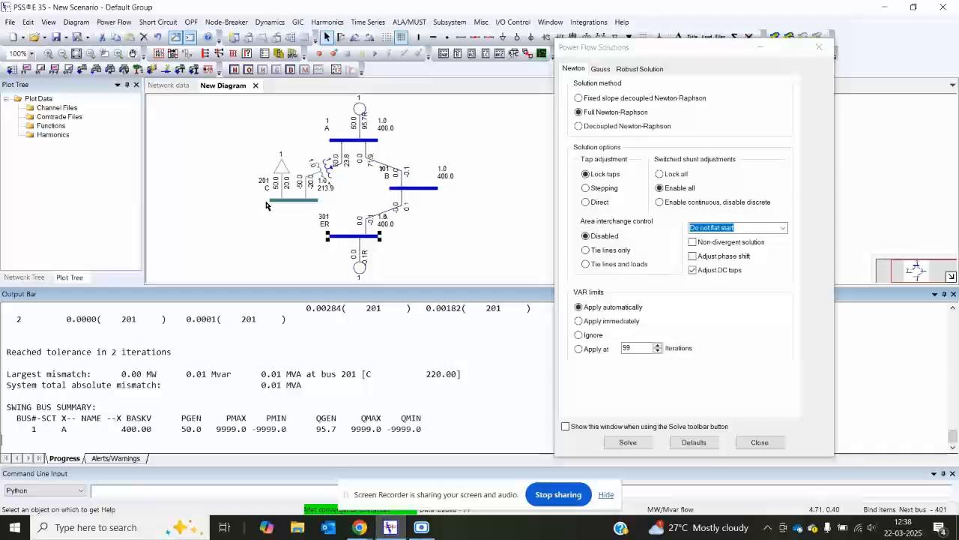
Step: Set the ER generator's Pgen to 30 MW, dismiss the message and close the machine data
double_click(360, 267)
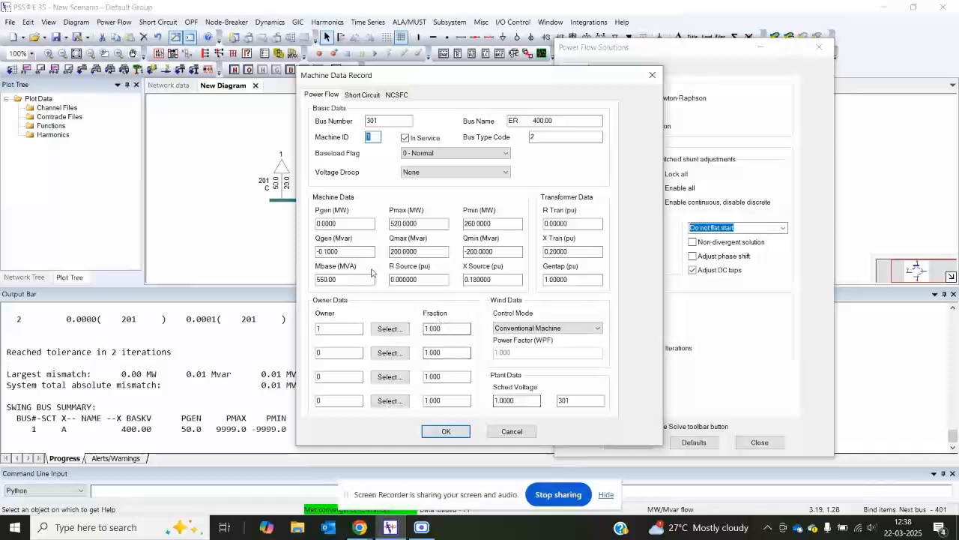
double_click(338, 225)
type("3")
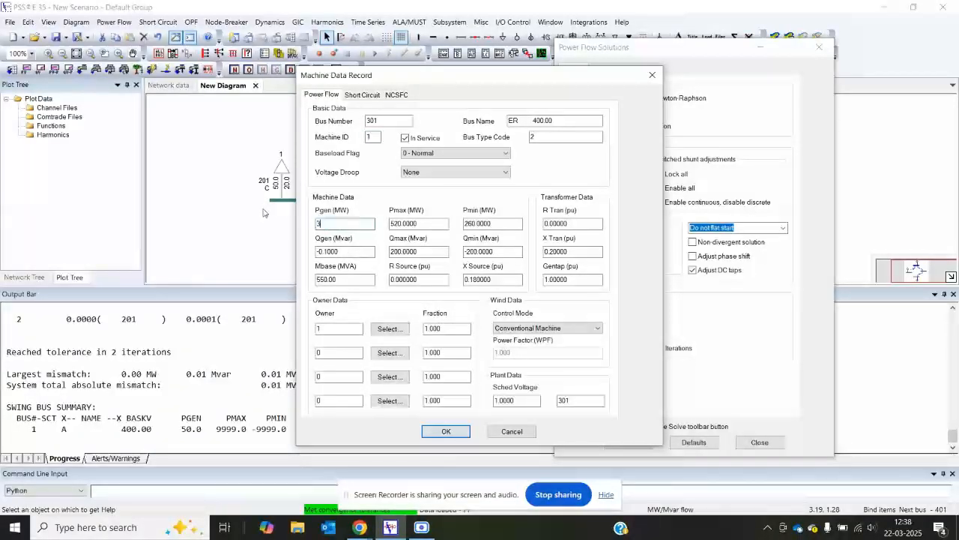
type("0")
left_click(460, 430)
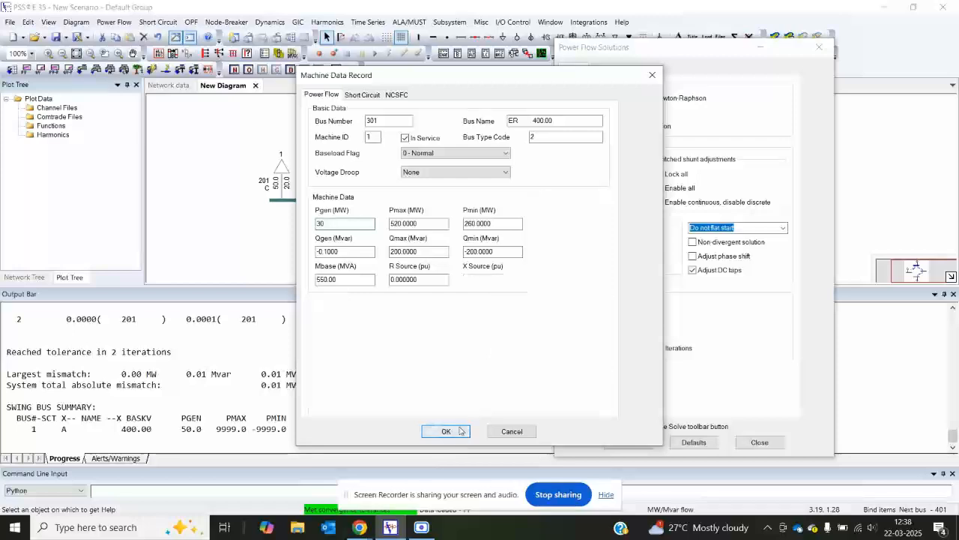
left_click(540, 303)
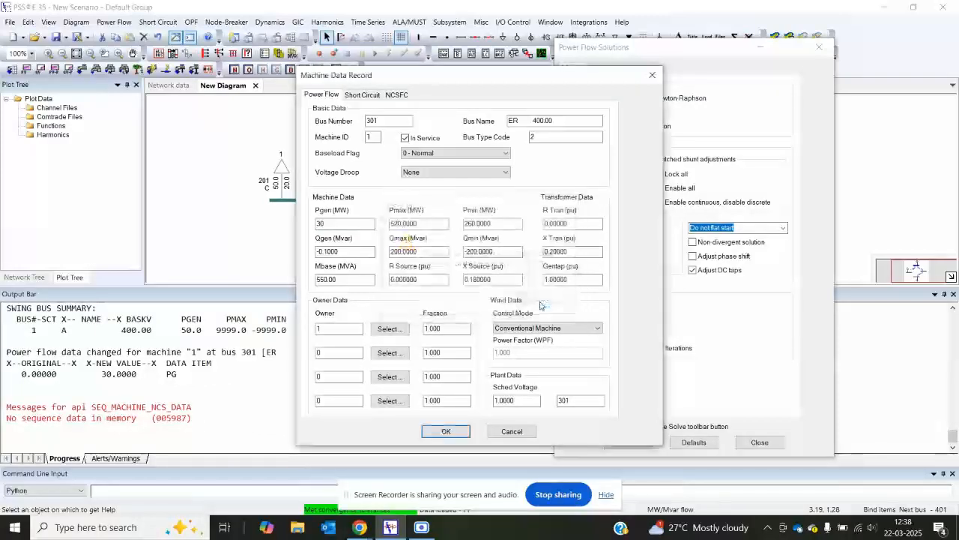
left_click(513, 431)
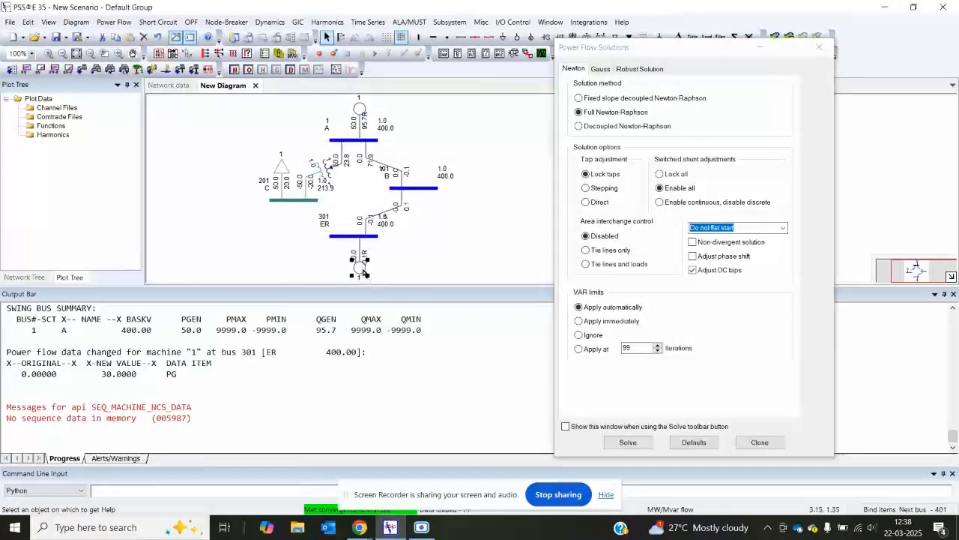
Step: Recheck the ER generator's machine data without changes and solve the power flow again
double_click(363, 273)
left_click(496, 433)
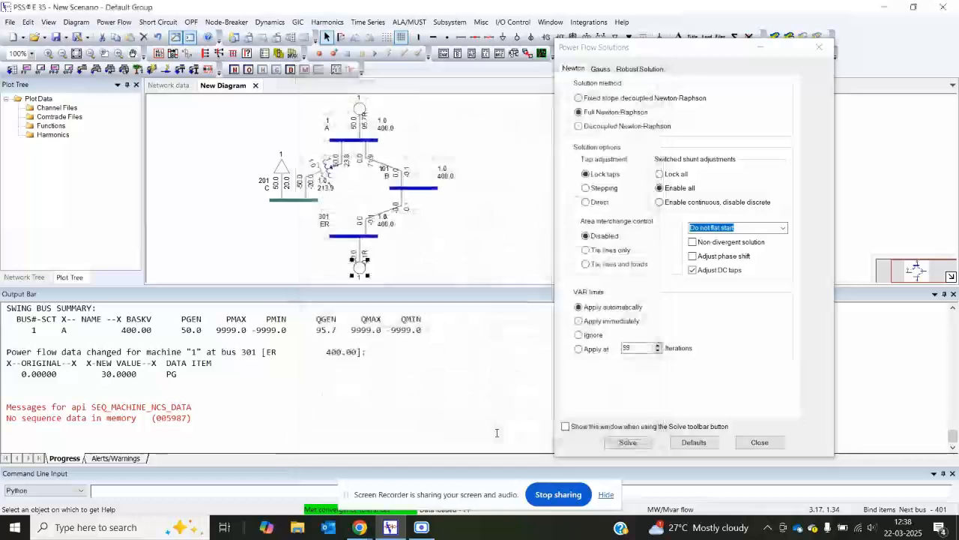
left_click(631, 445)
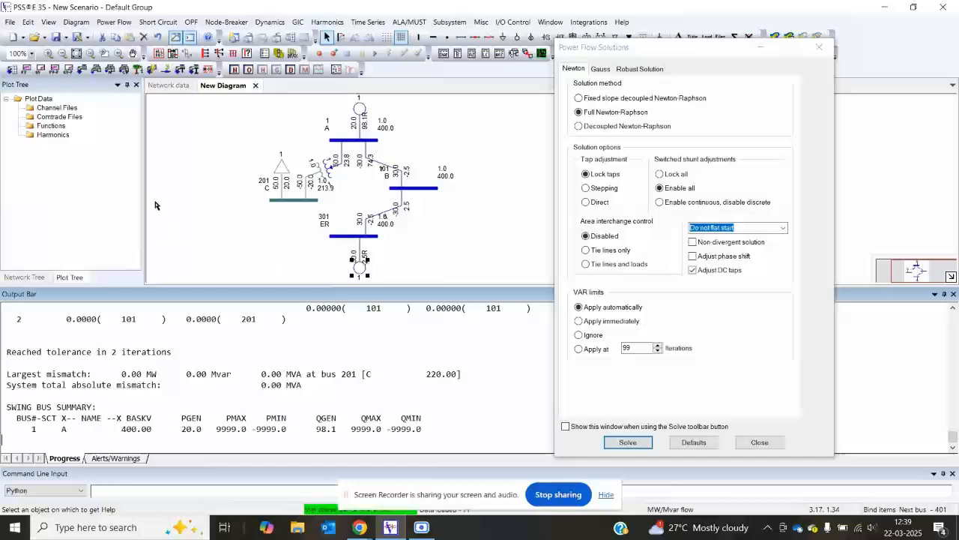
Step: Review the machine data of the generators at buses A and ER and the branch data of line A–B
double_click(364, 120)
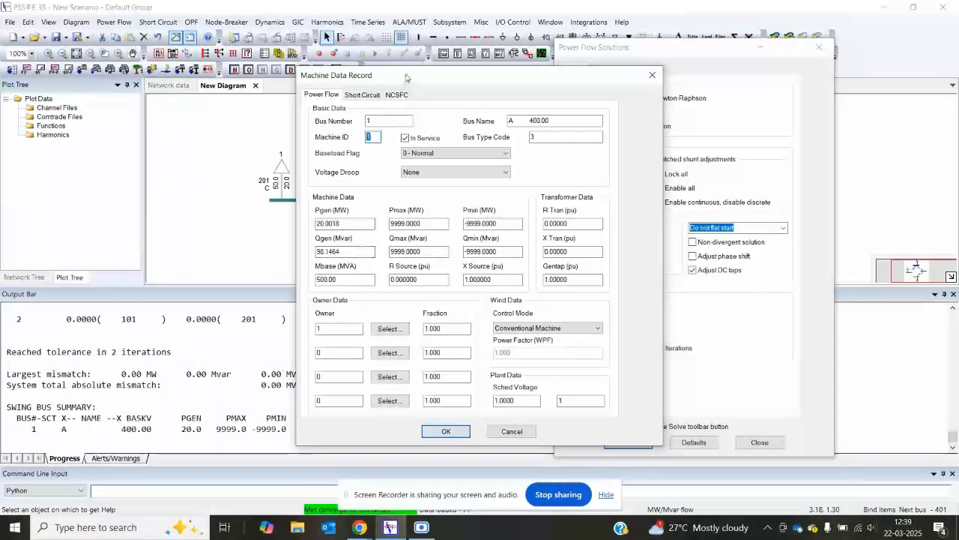
left_click_drag(405, 77, 486, 74)
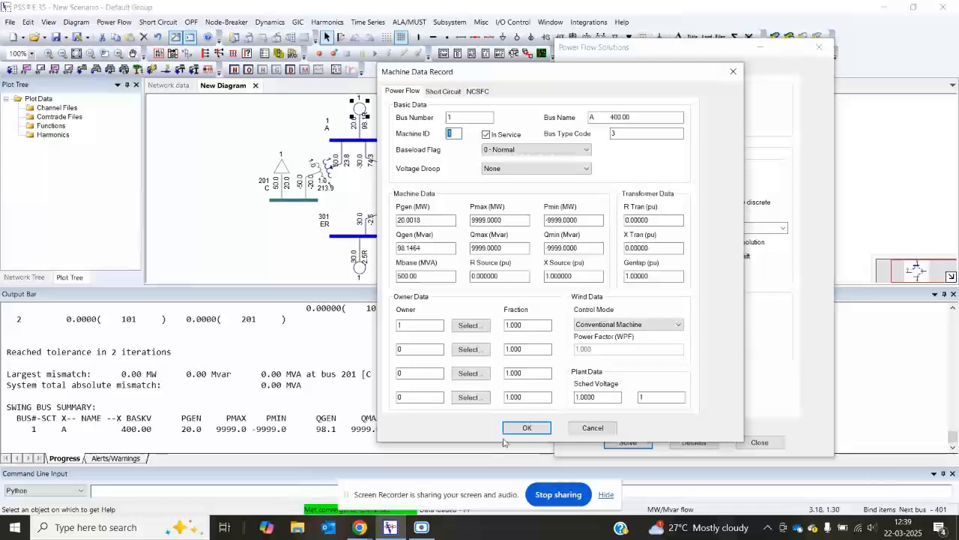
left_click(527, 429)
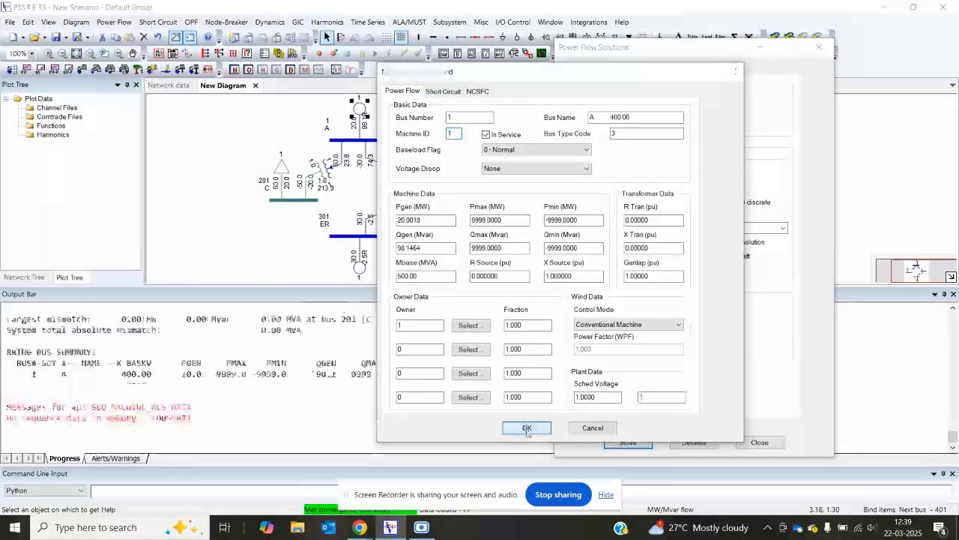
left_click(622, 297)
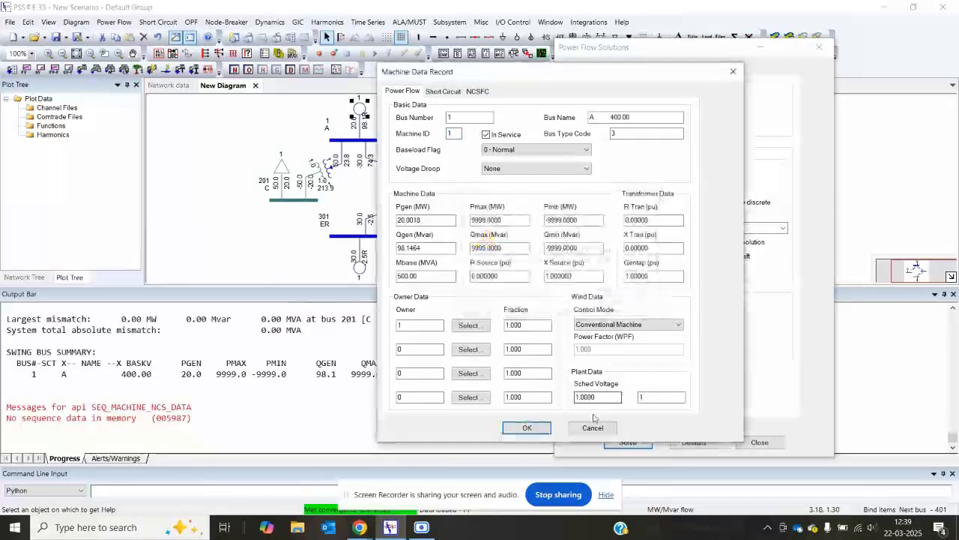
left_click(592, 428)
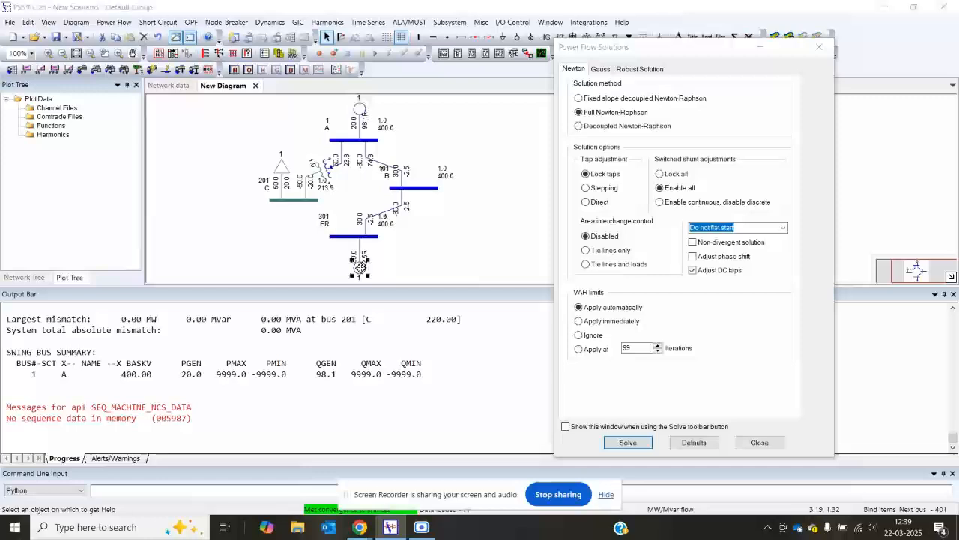
double_click(360, 268)
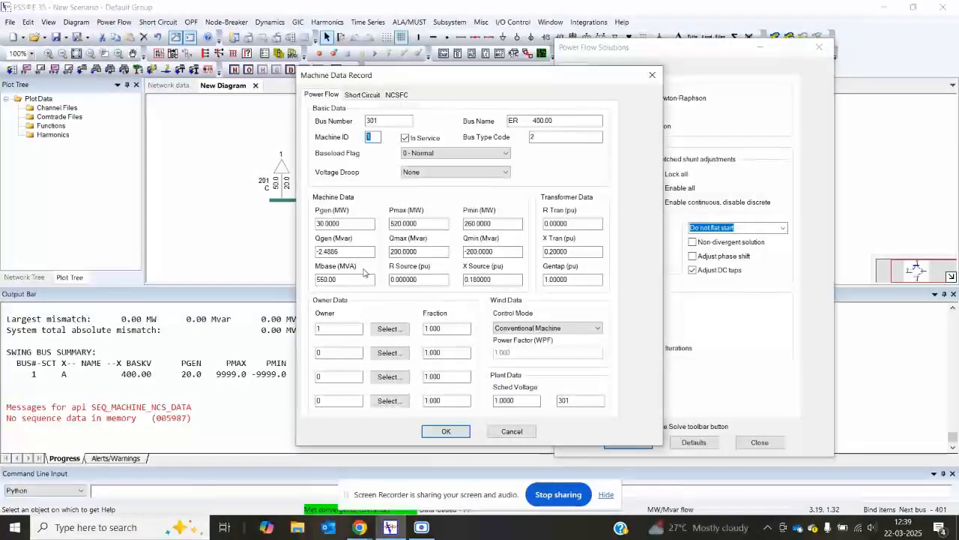
left_click(511, 430)
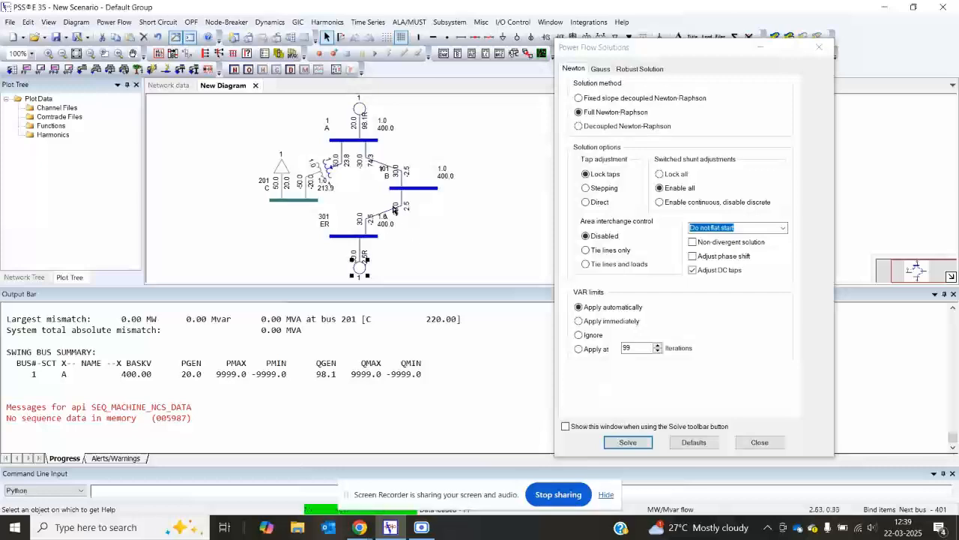
double_click(389, 166)
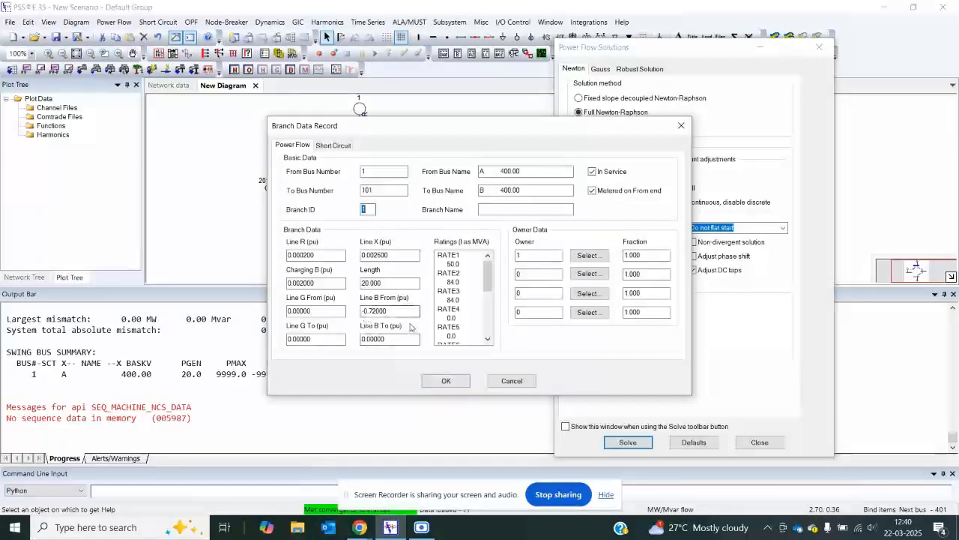
left_click(443, 380)
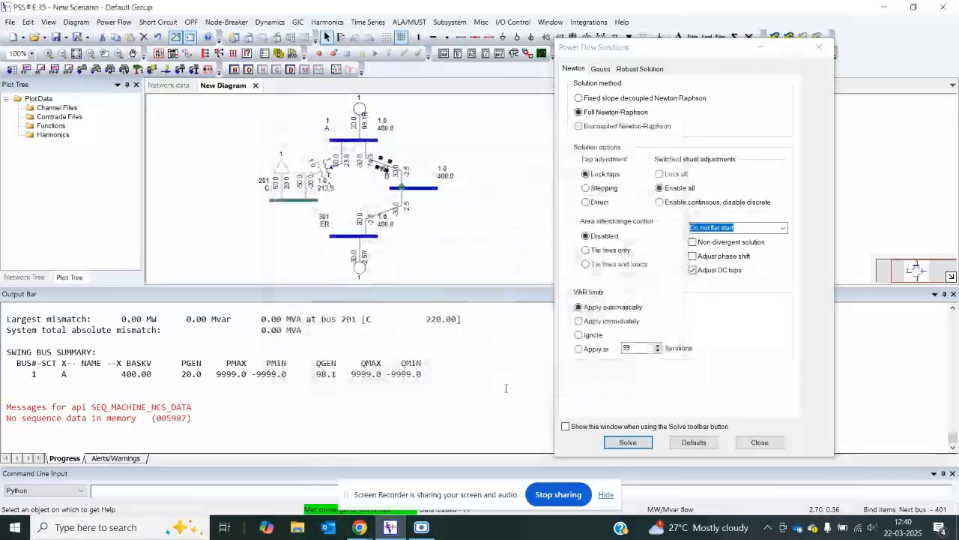
Step: Close the Power Flow Solutions window and solve the case again directly
left_click(760, 442)
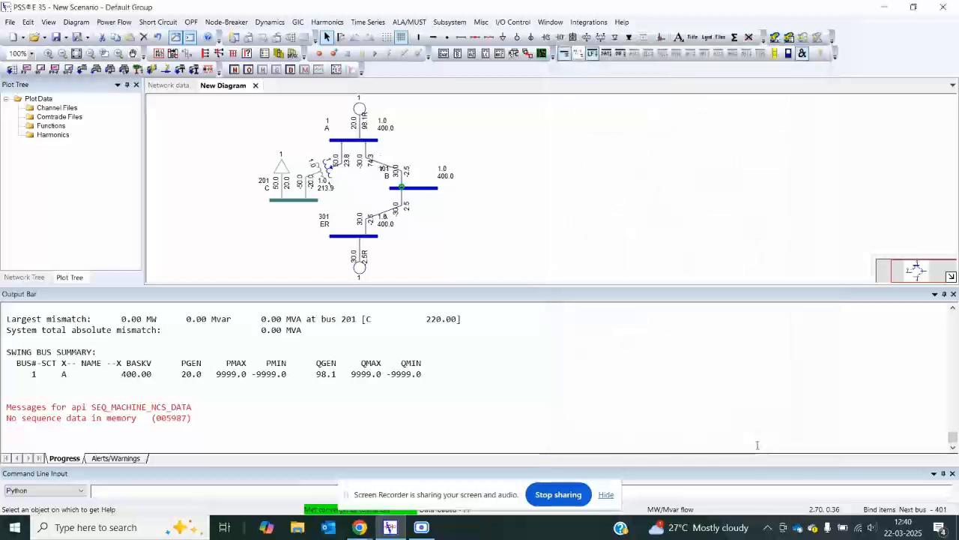
left_click(82, 68)
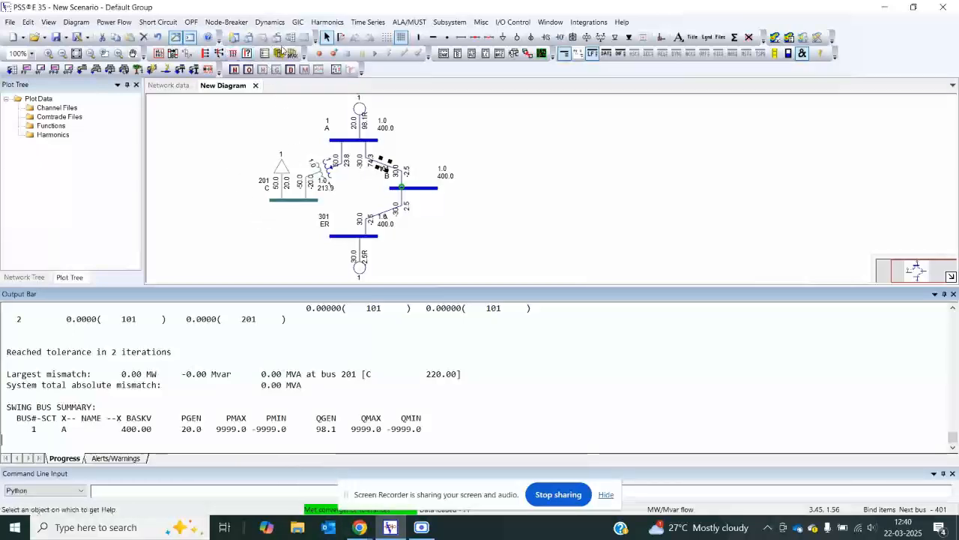
Step: Examine the bus, plant, machine and load tables in the network data and compare them with the diagram
left_click(170, 87)
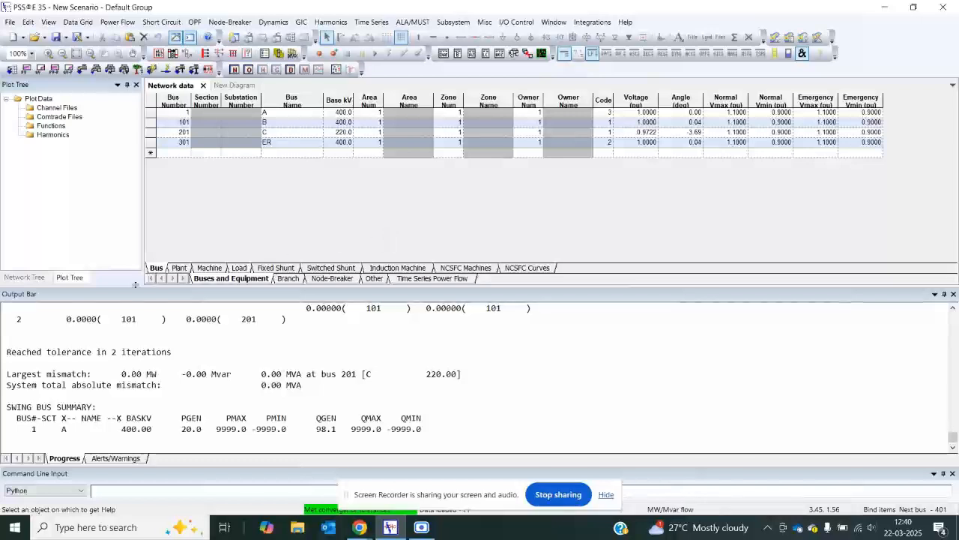
left_click(179, 268)
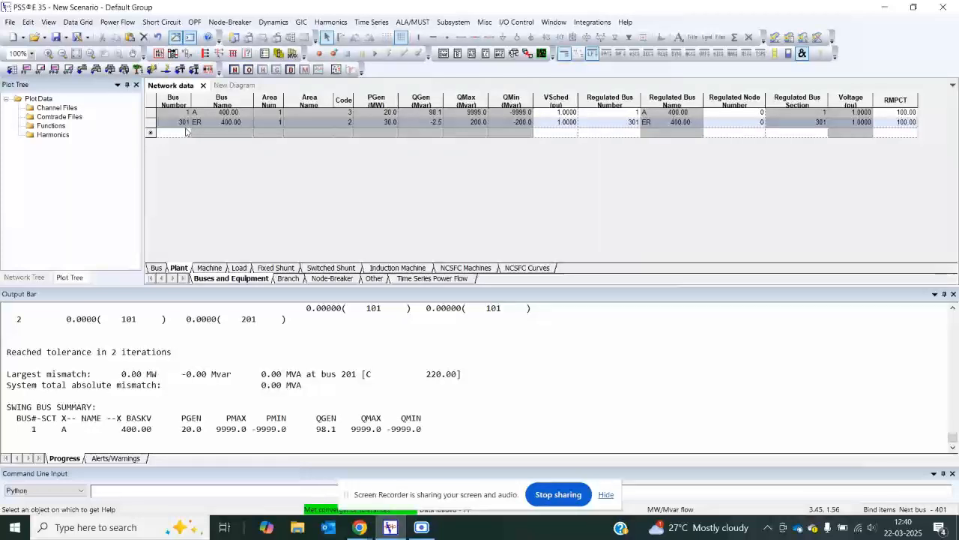
left_click(209, 267)
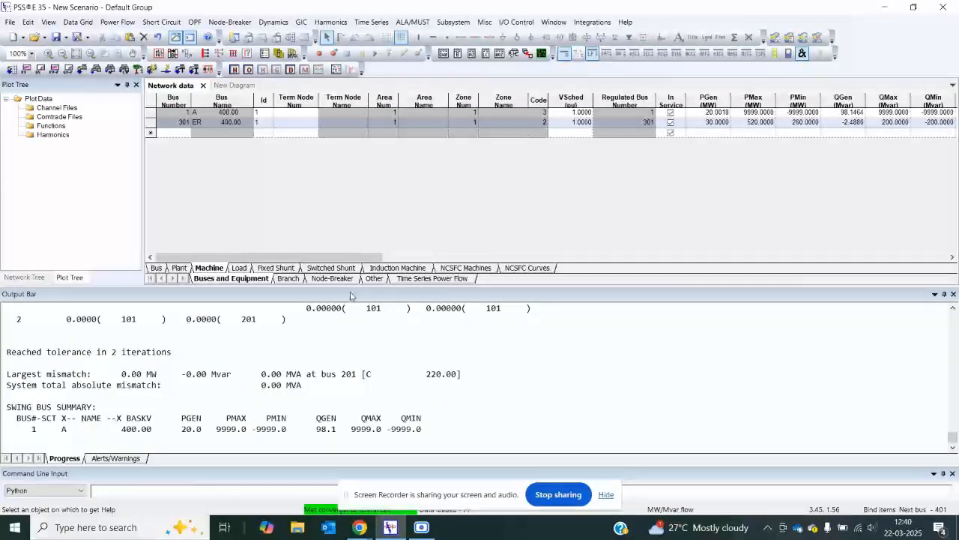
left_click_drag(347, 256, 909, 259)
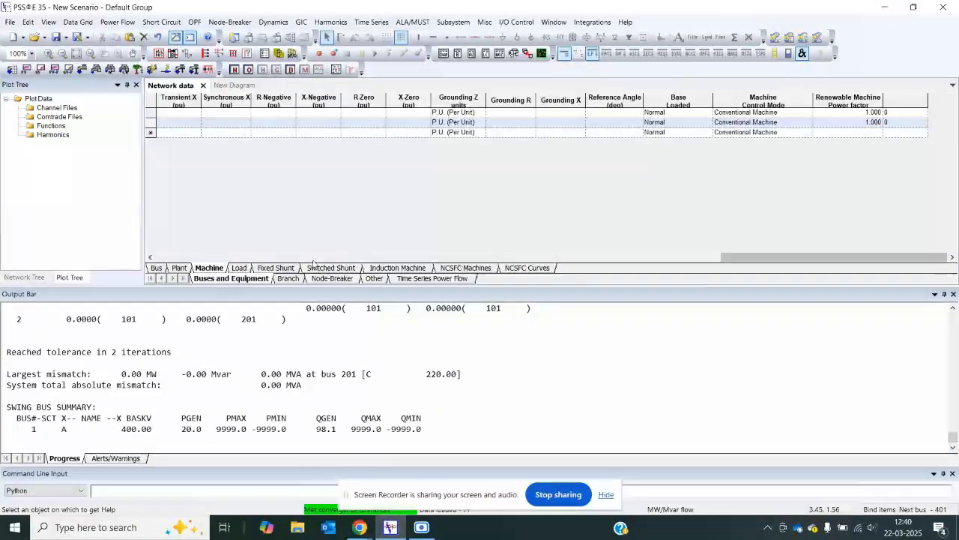
left_click(239, 267)
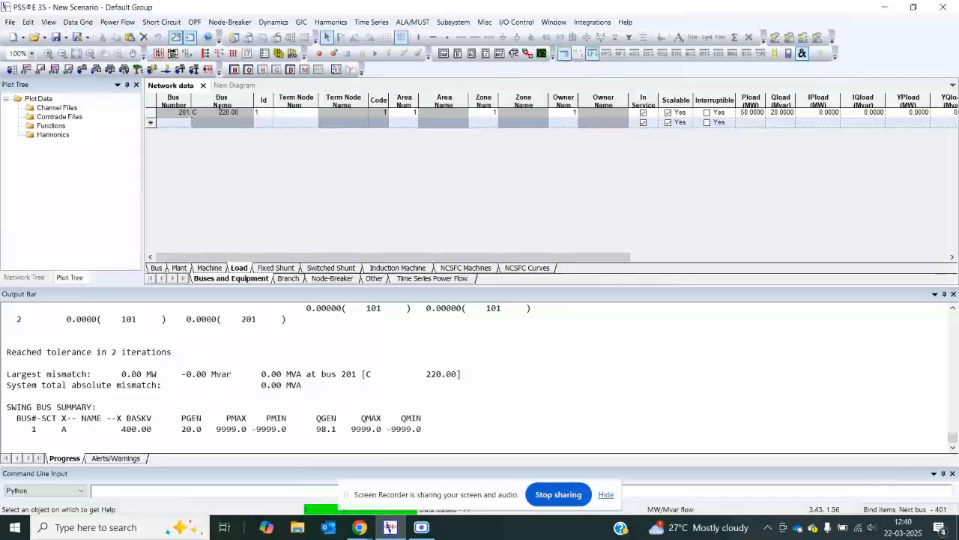
left_click(234, 85)
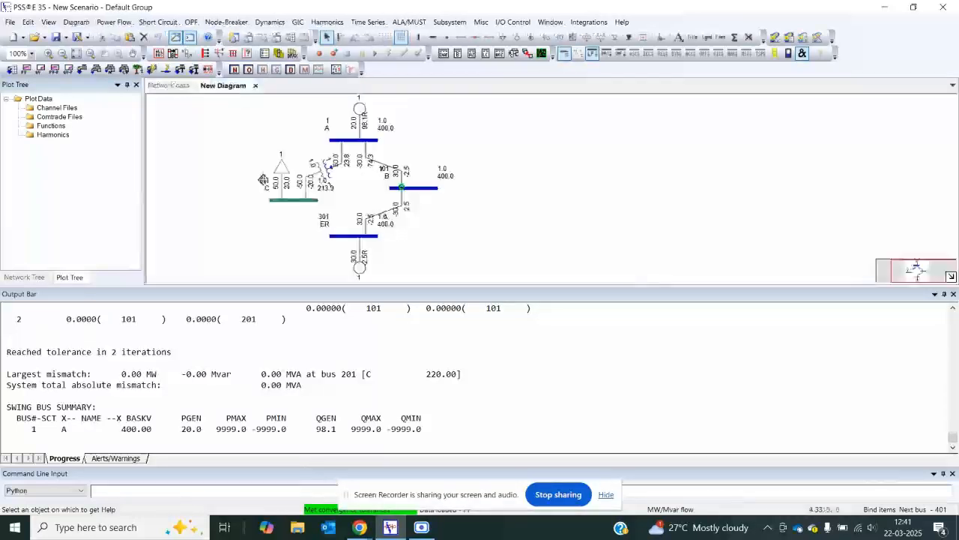
left_click(171, 86)
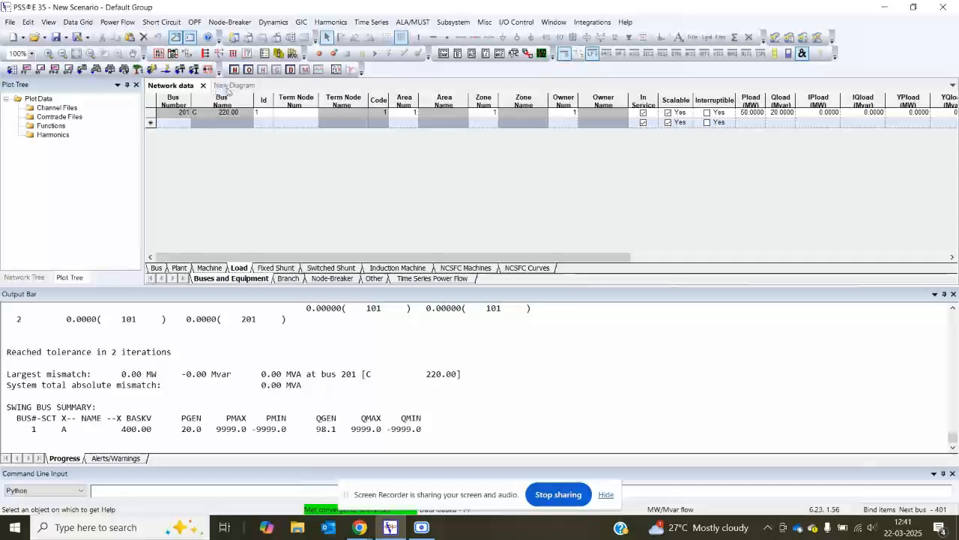
left_click(227, 88)
left_click(179, 87)
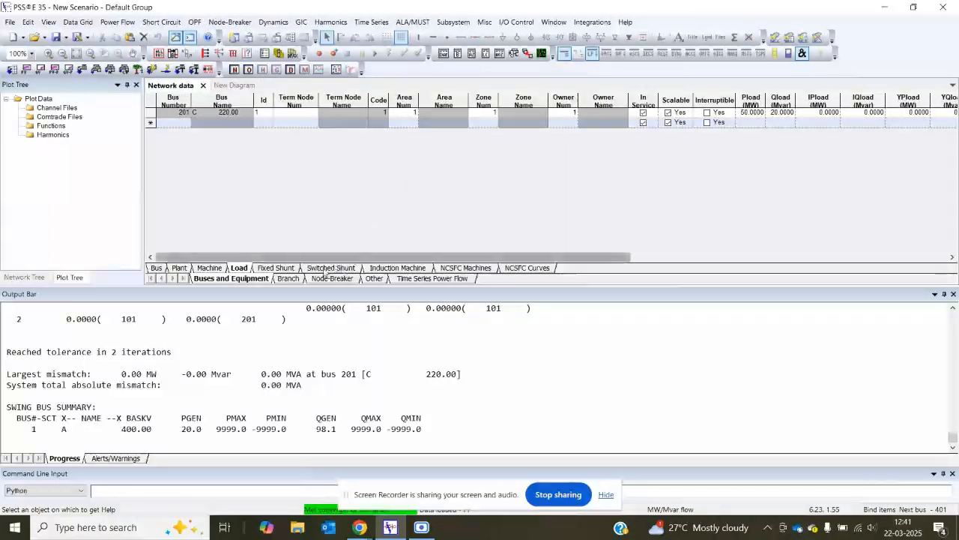
Step: Examine the AC line and two-winding transformer tables in the network data and compare them with the diagram
left_click(288, 278)
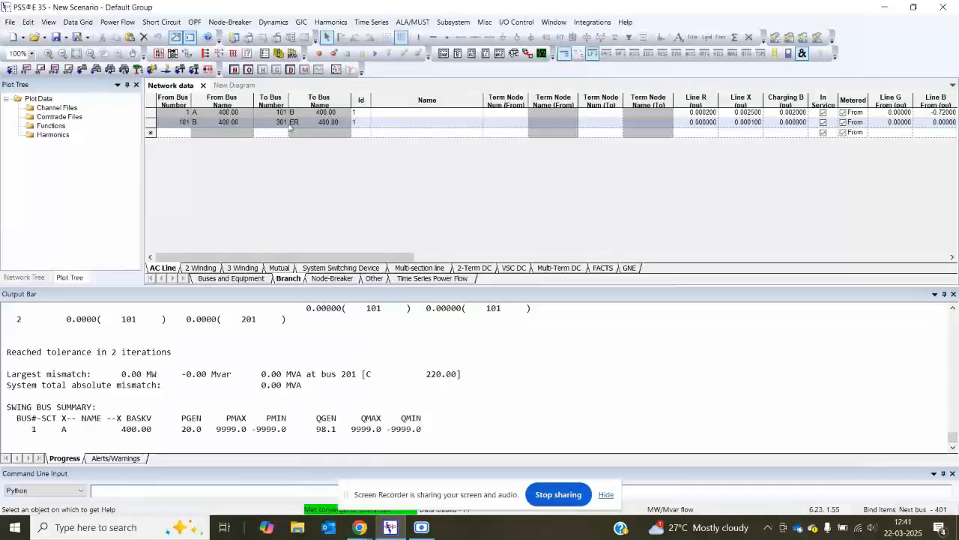
left_click(229, 84)
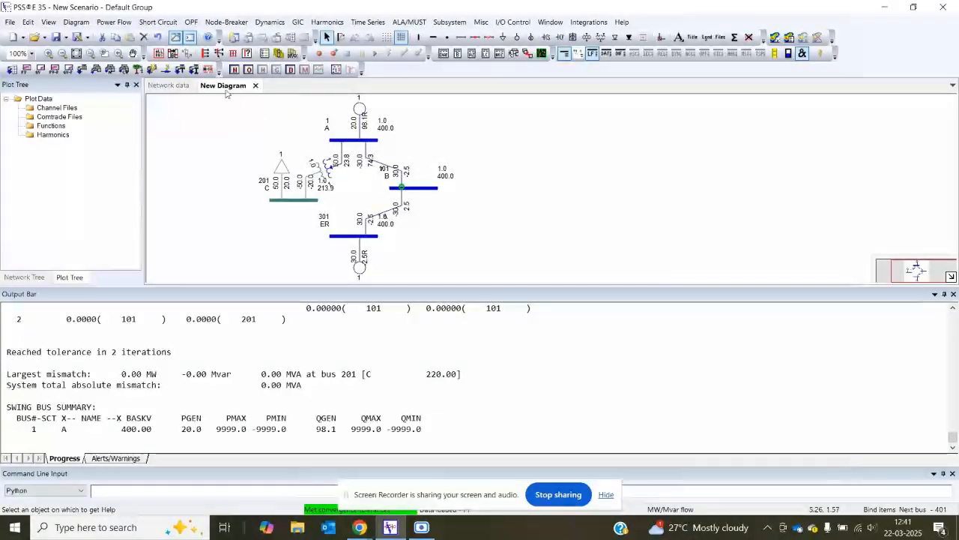
left_click(170, 85)
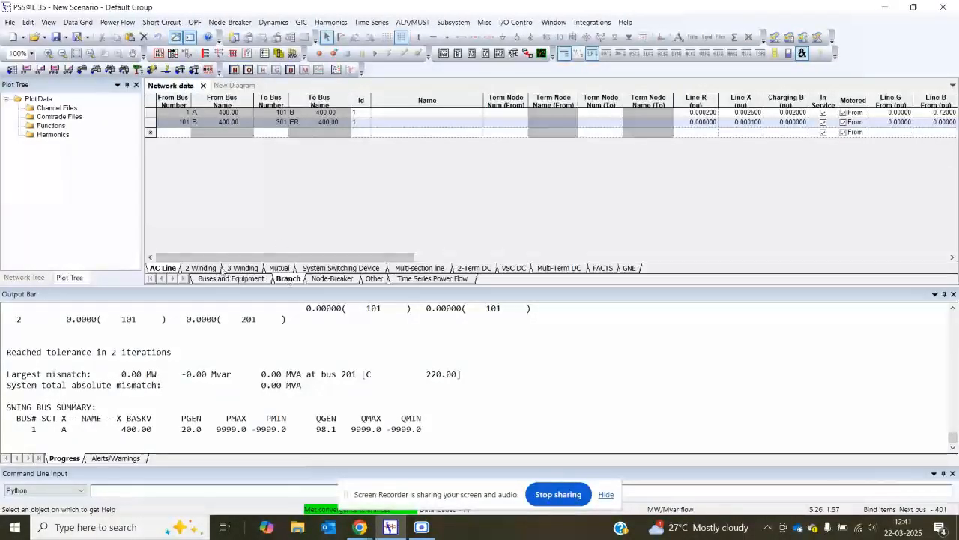
left_click(201, 268)
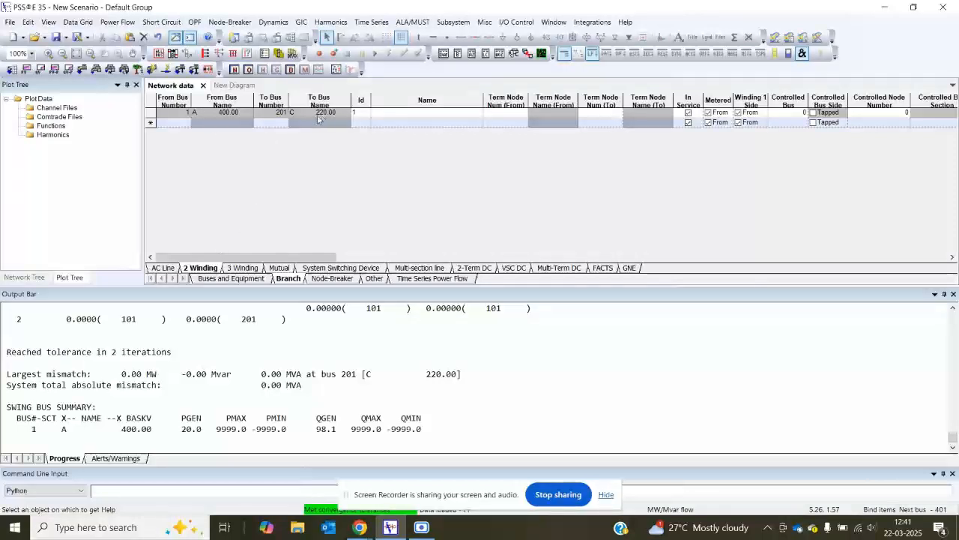
left_click(234, 84)
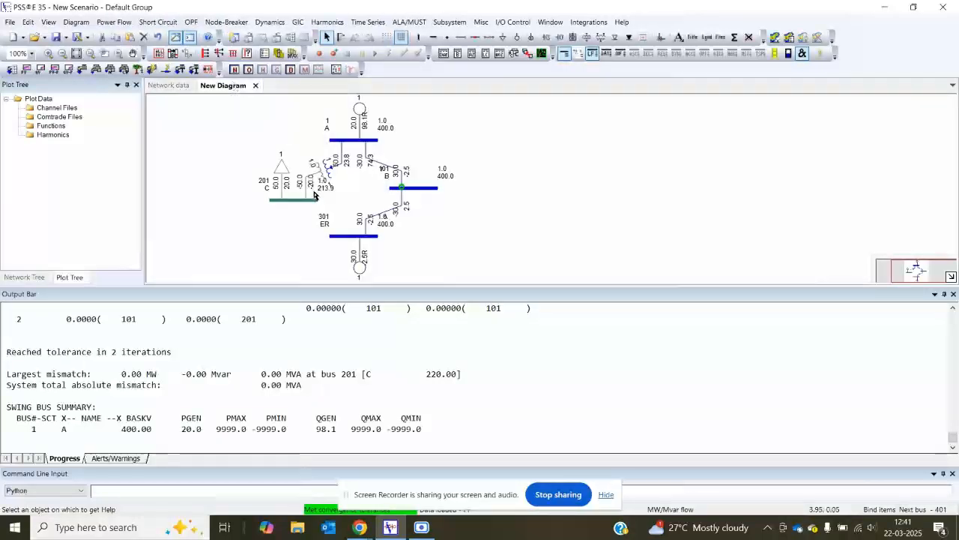
left_click(178, 87)
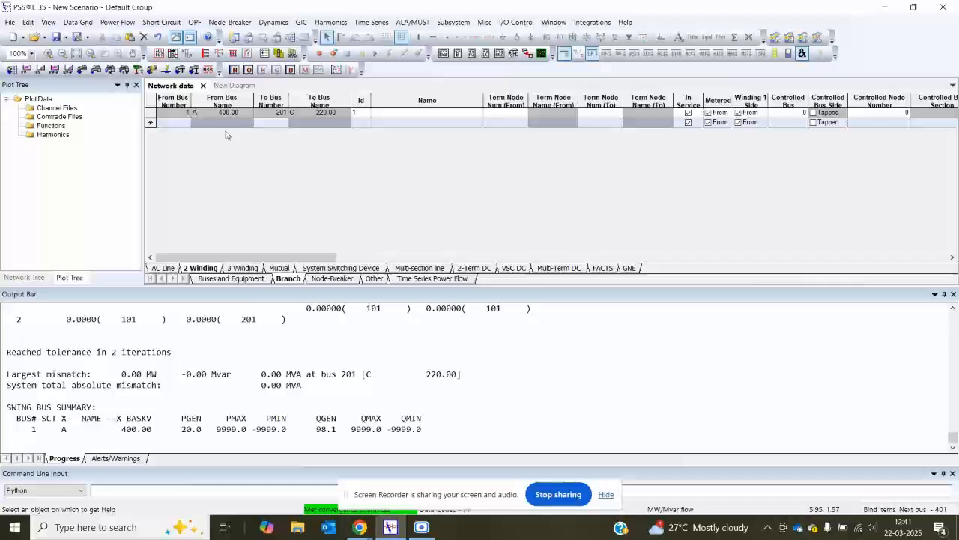
Step: Return to the diagram and move bus A slightly up and to the left
left_click(238, 86)
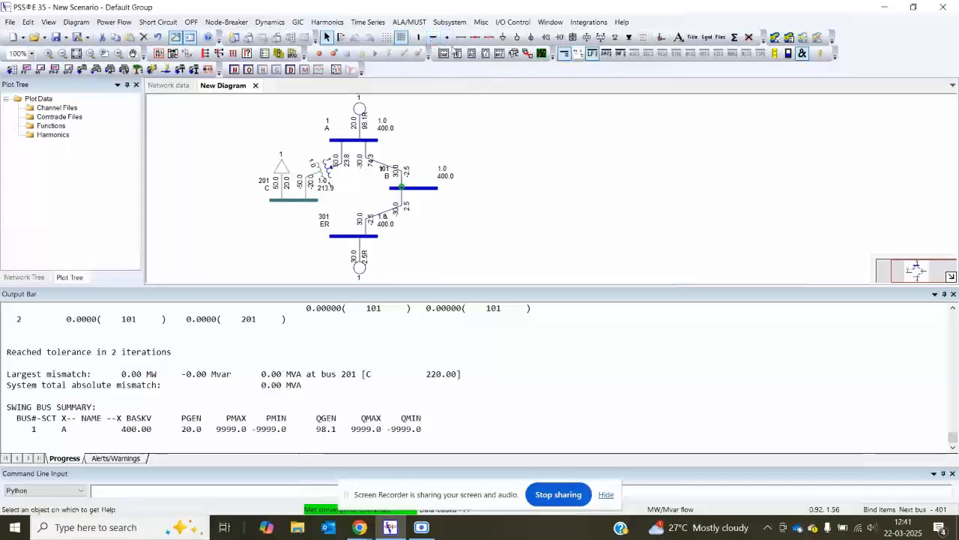
left_click(353, 140)
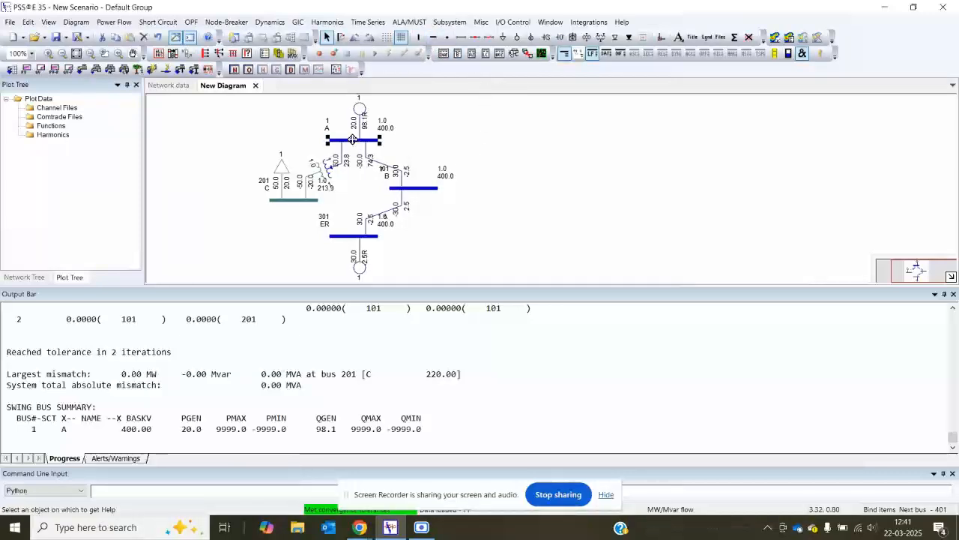
left_click_drag(353, 140, 347, 134)
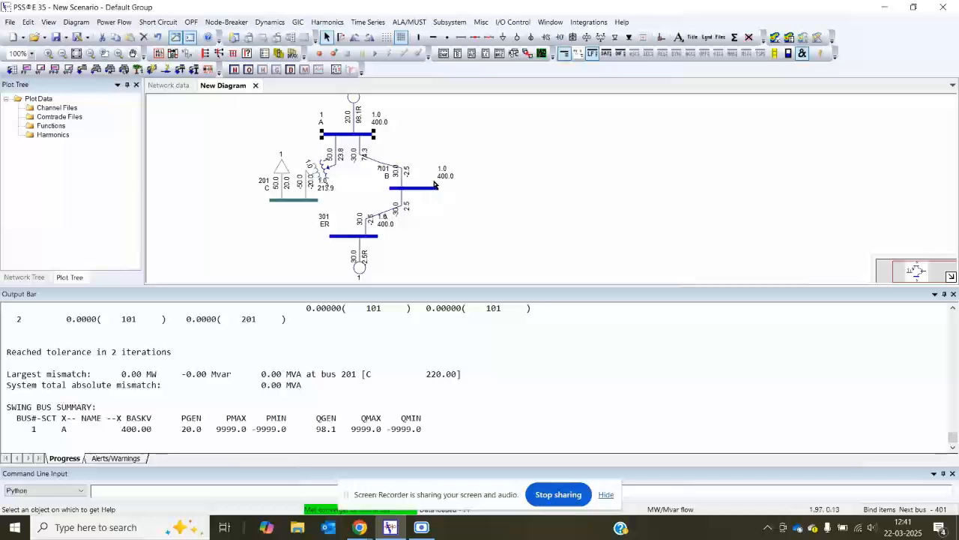